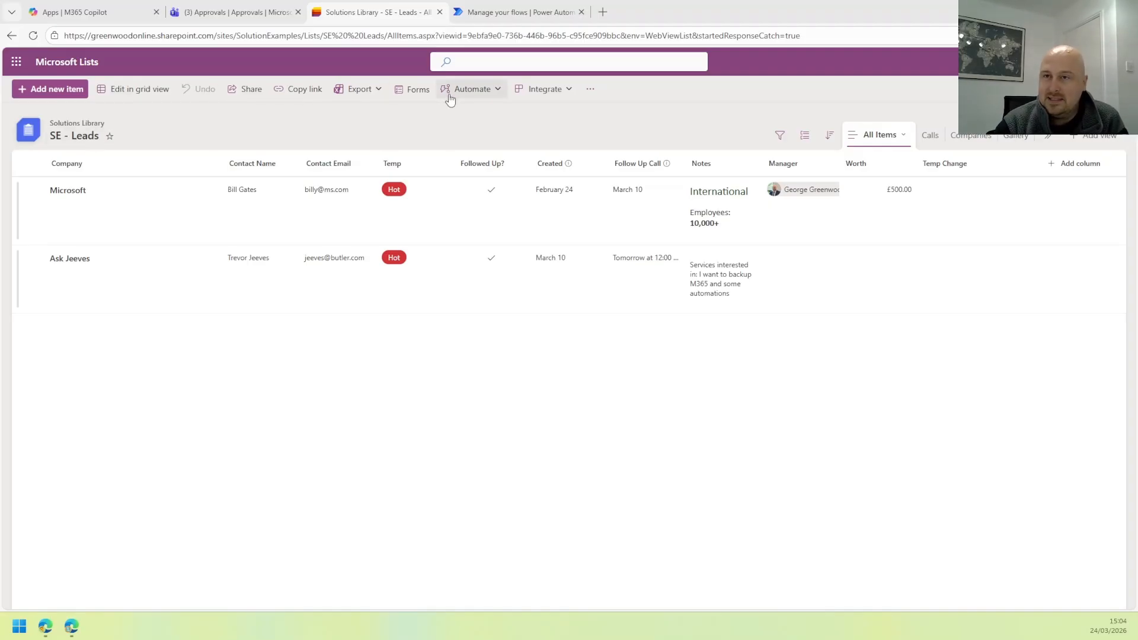
# - Open the approvals configuration of the SE - Leads list and enable approvals
pyautogui.click(475, 95)
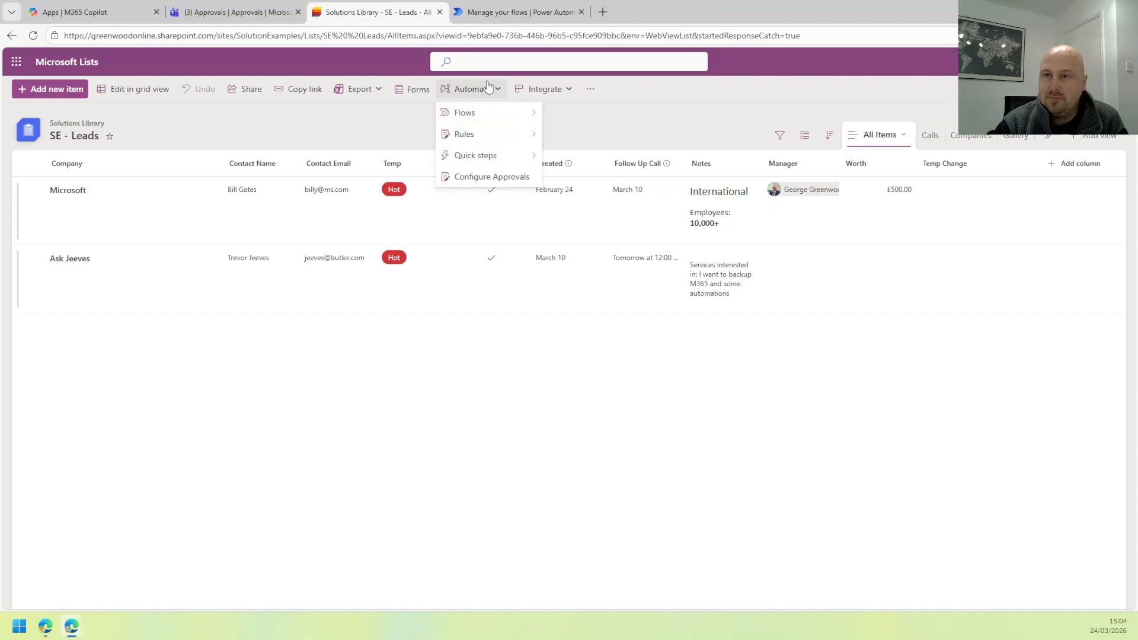
pyautogui.click(480, 185)
pyautogui.click(425, 285)
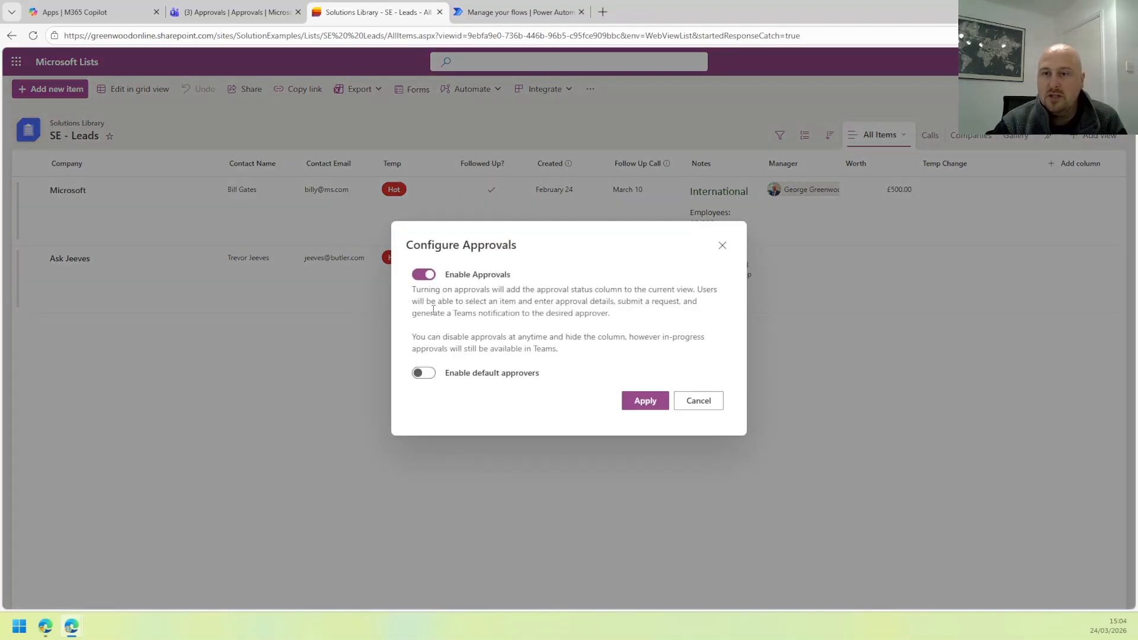
# - Enable default approvers for the list, add GO Bot as the default approver and apply the approvals configuration
pyautogui.click(429, 374)
pyautogui.rightClick(429, 374)
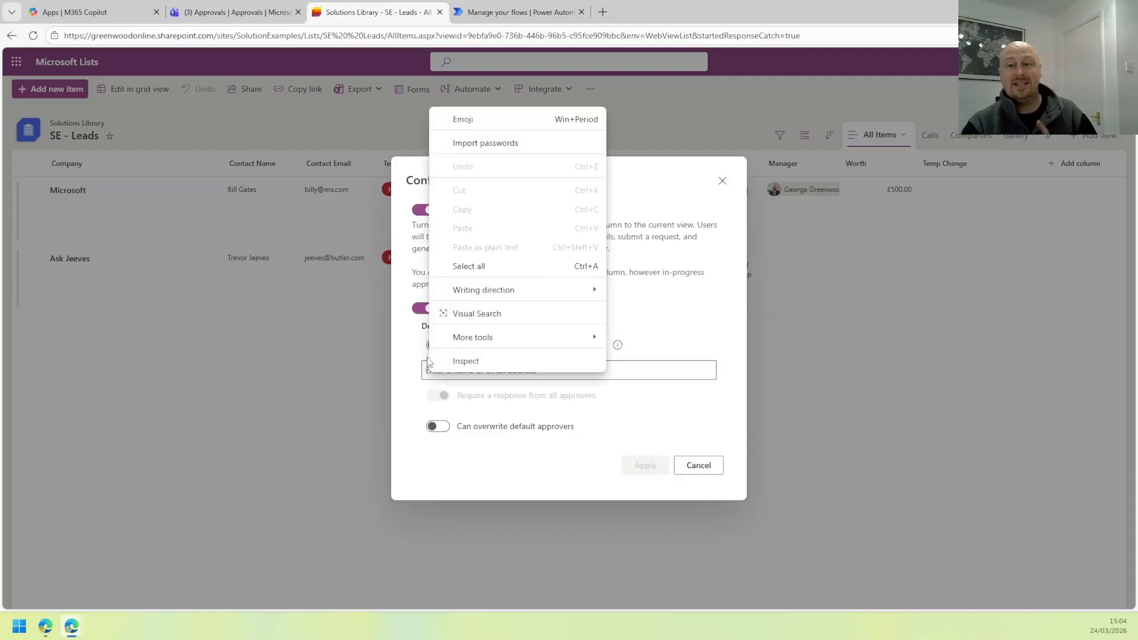
pyautogui.click(413, 266)
pyautogui.click(478, 372)
pyautogui.write('g')
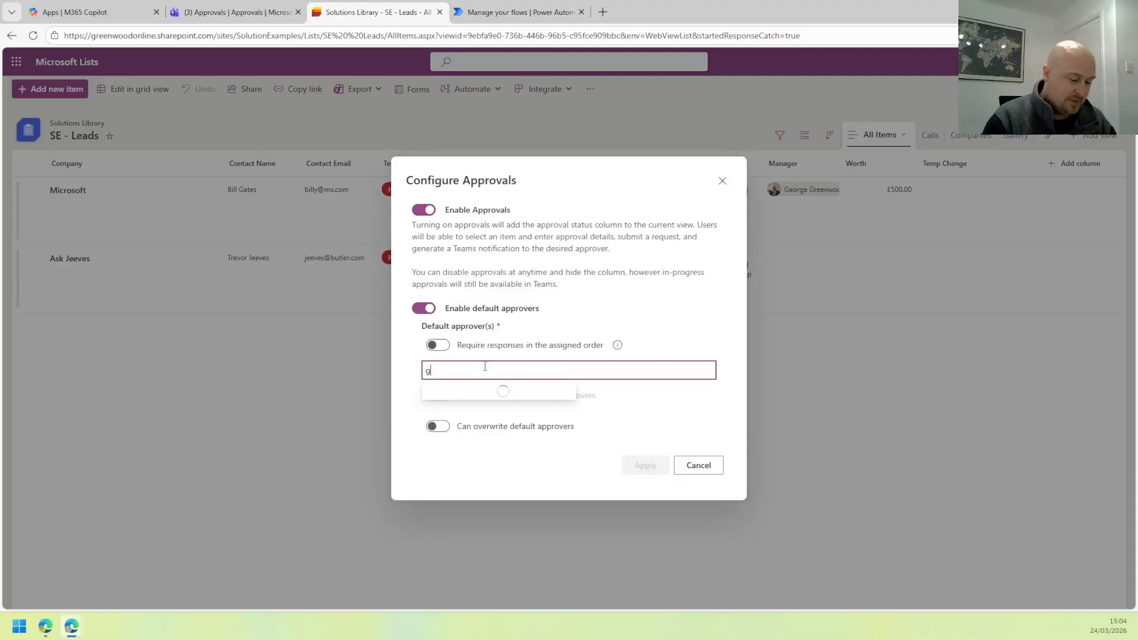
pyautogui.write('o bot')
pyautogui.click(484, 396)
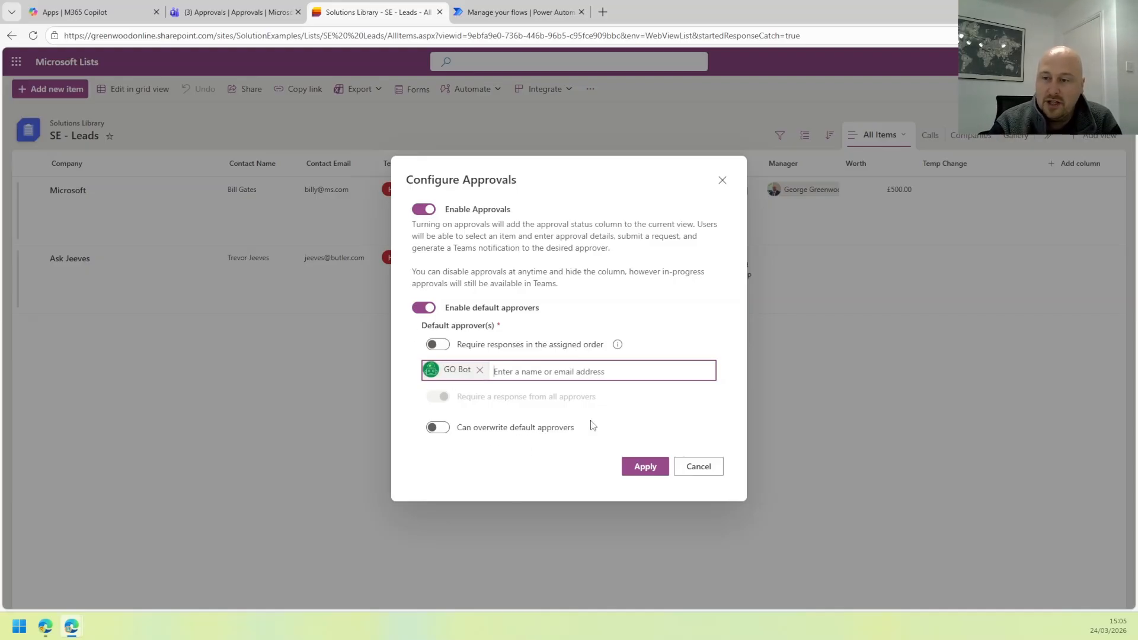
pyautogui.click(650, 468)
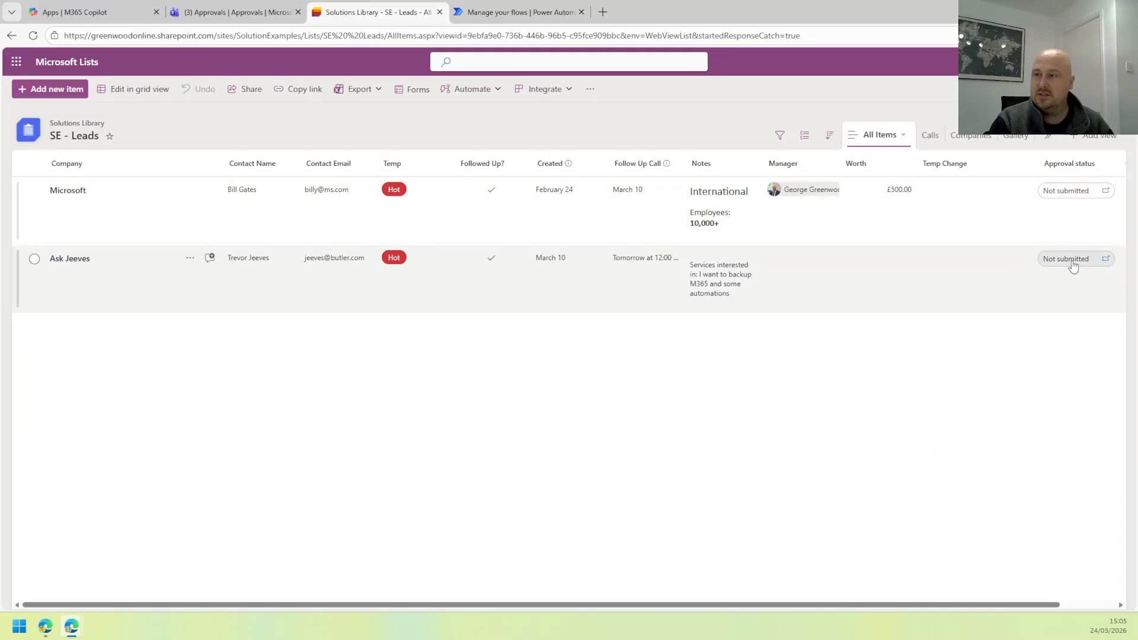
# - Submit an approval request for the Ask Jeeves lead, named "Ask Jeeves - now hot -ideal 80%"
pyautogui.click(1073, 262)
pyautogui.click(591, 244)
pyautogui.write('-')
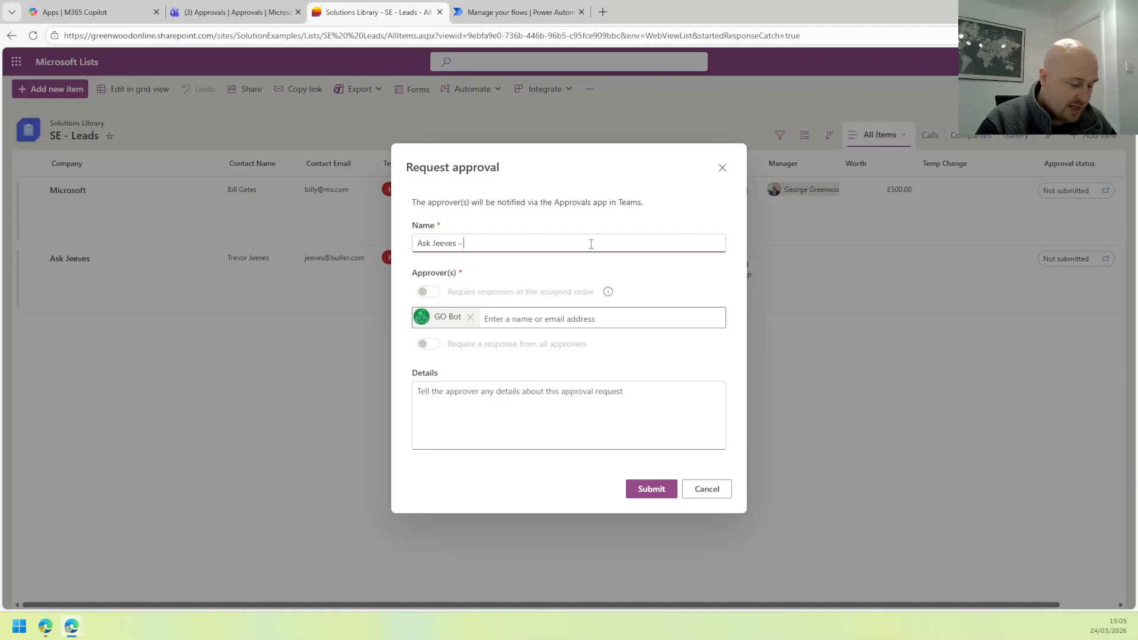
pyautogui.write(' now hot')
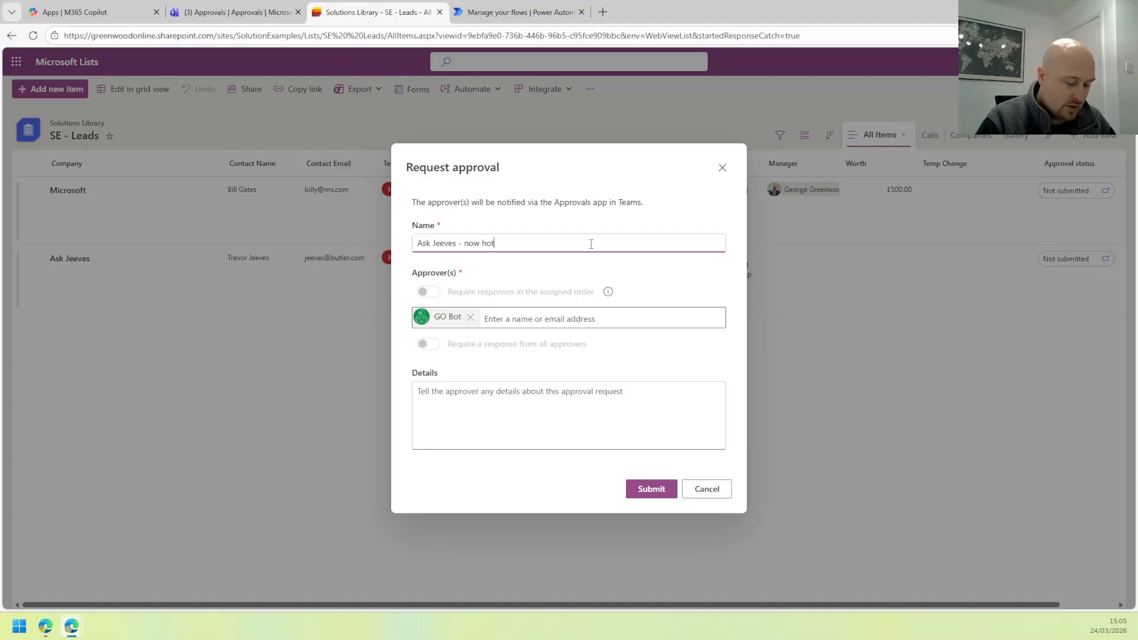
pyautogui.write(' -ideal')
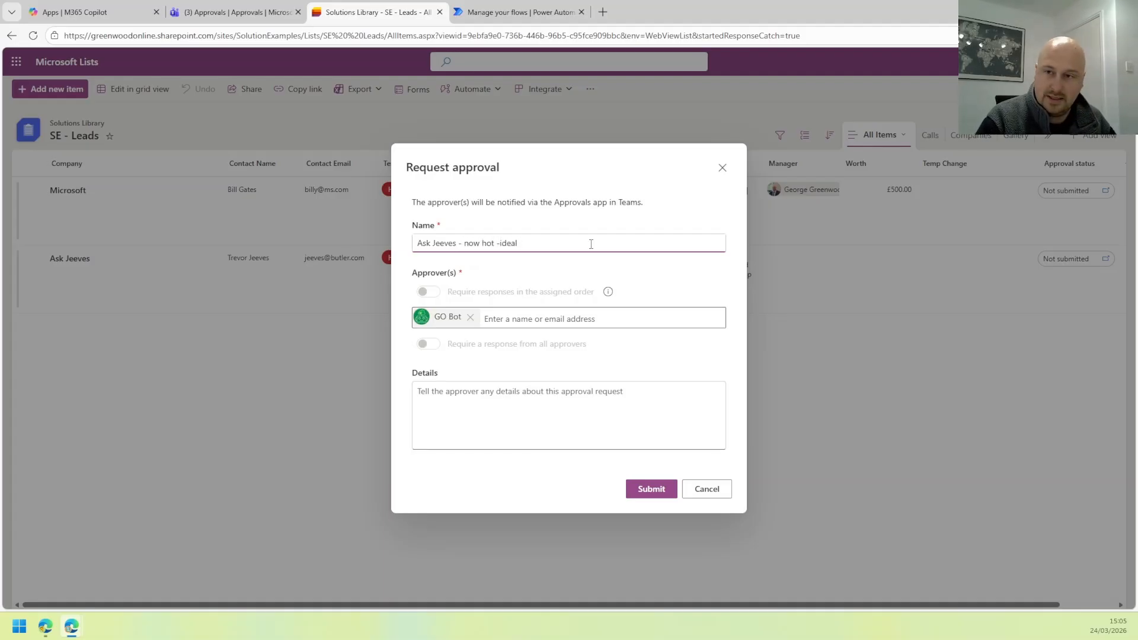
pyautogui.write(' 80%')
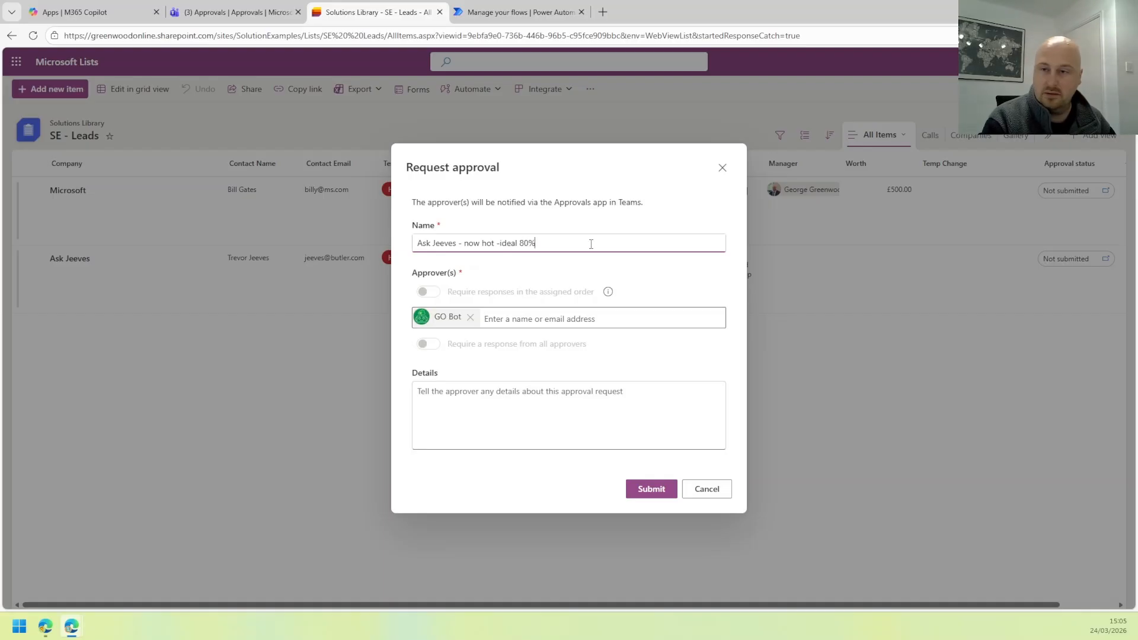
pyautogui.click(522, 384)
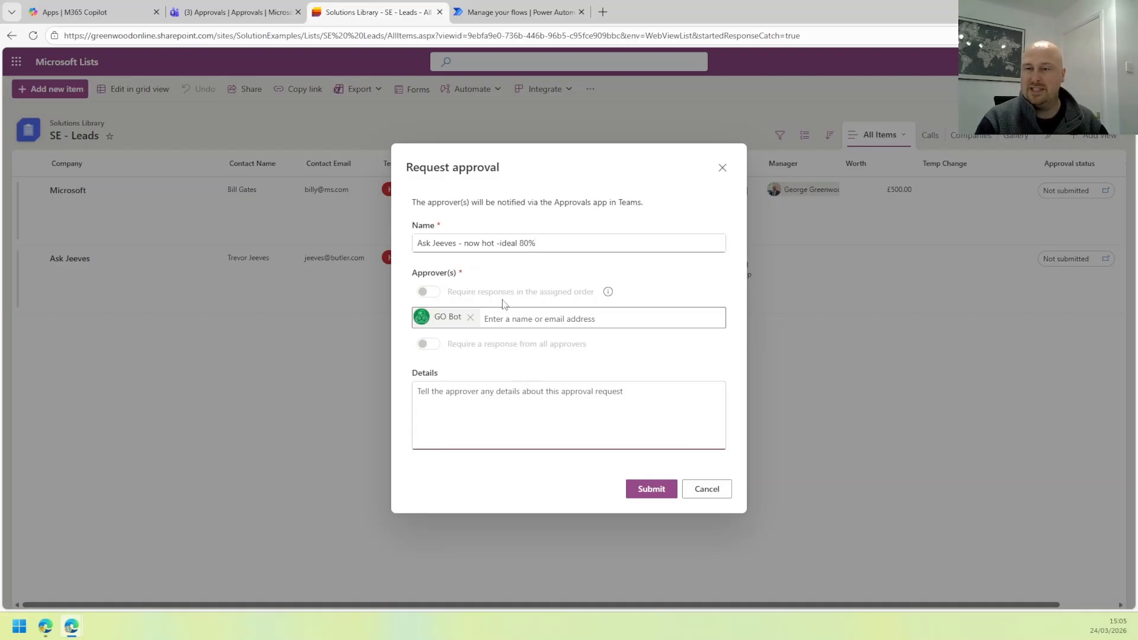
pyautogui.click(645, 489)
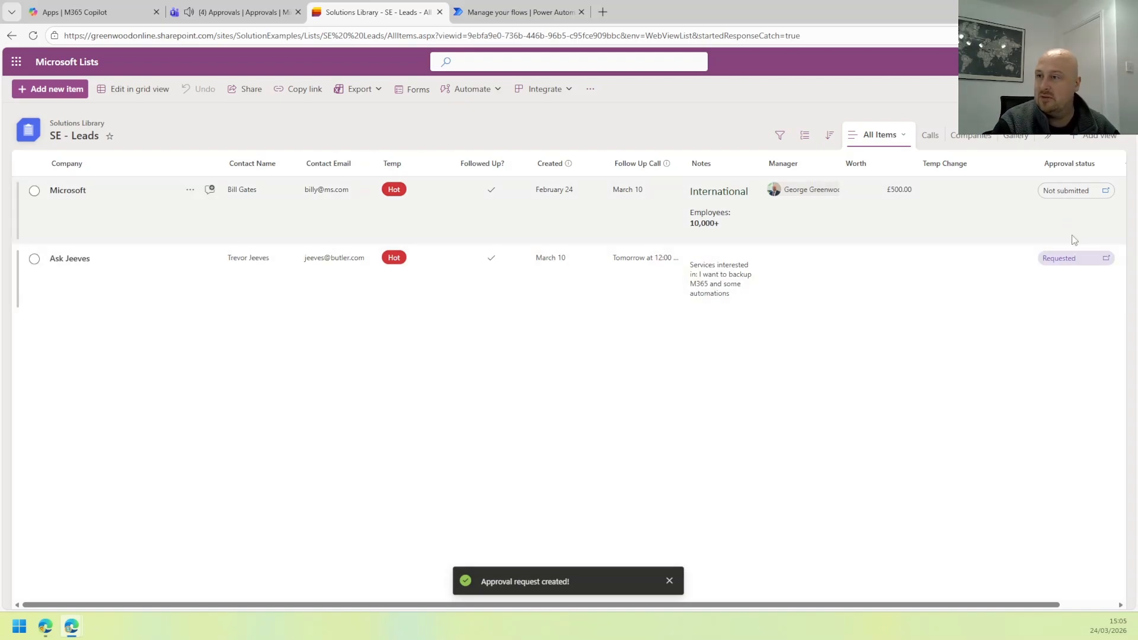
# - Review the Ask Jeeves approval request's details in the list and switch to the Approvals app in Microsoft Teams
pyautogui.click(1062, 260)
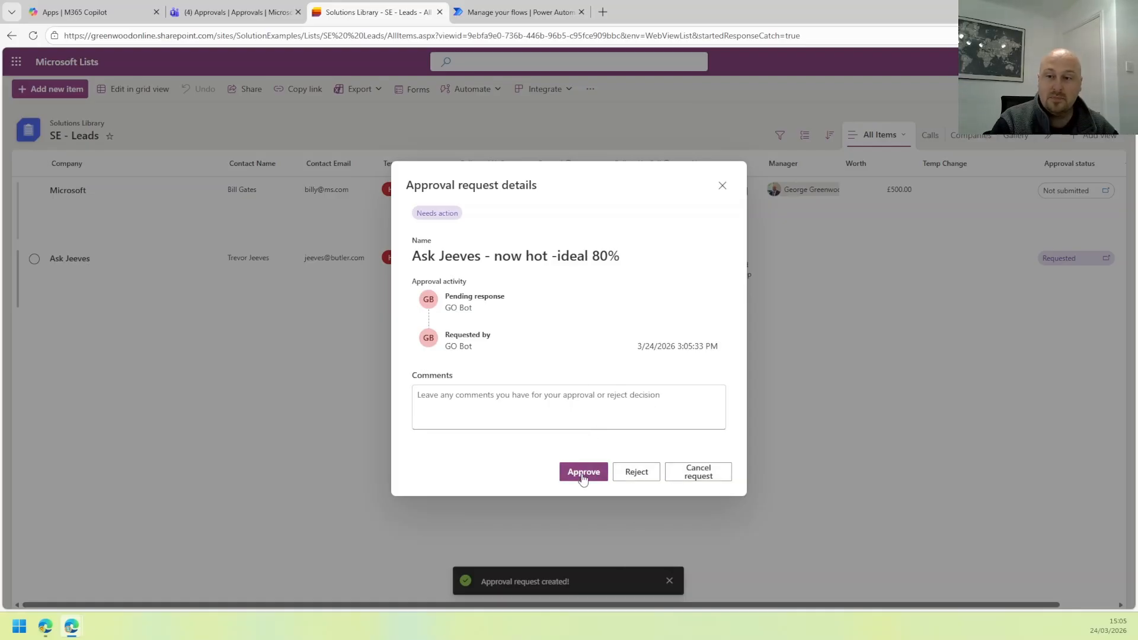
pyautogui.click(722, 185)
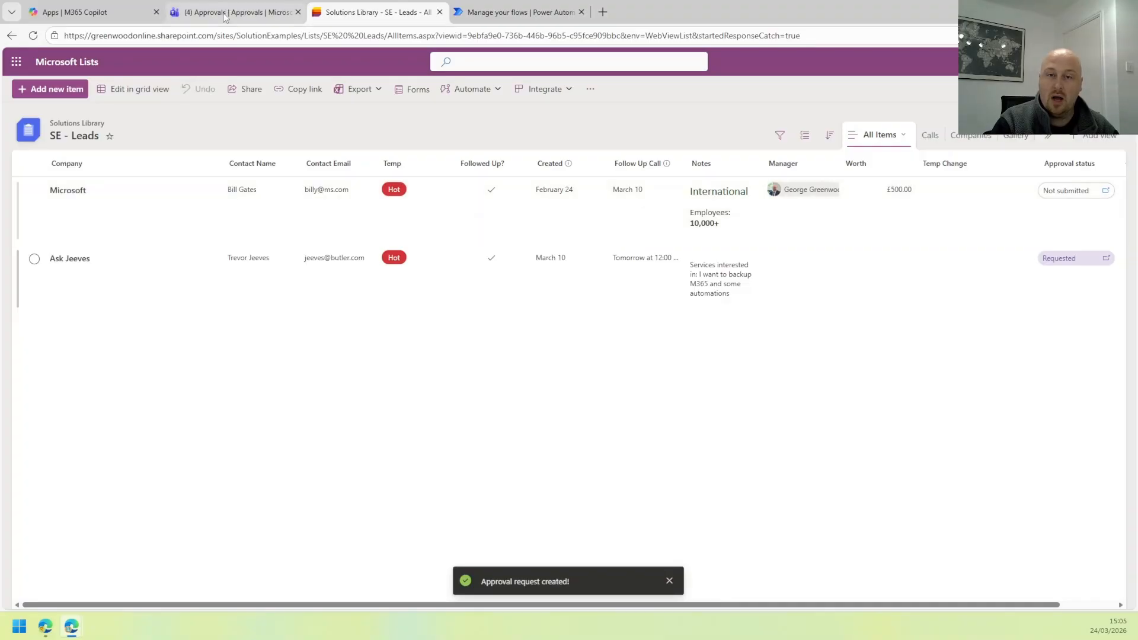
pyautogui.click(227, 12)
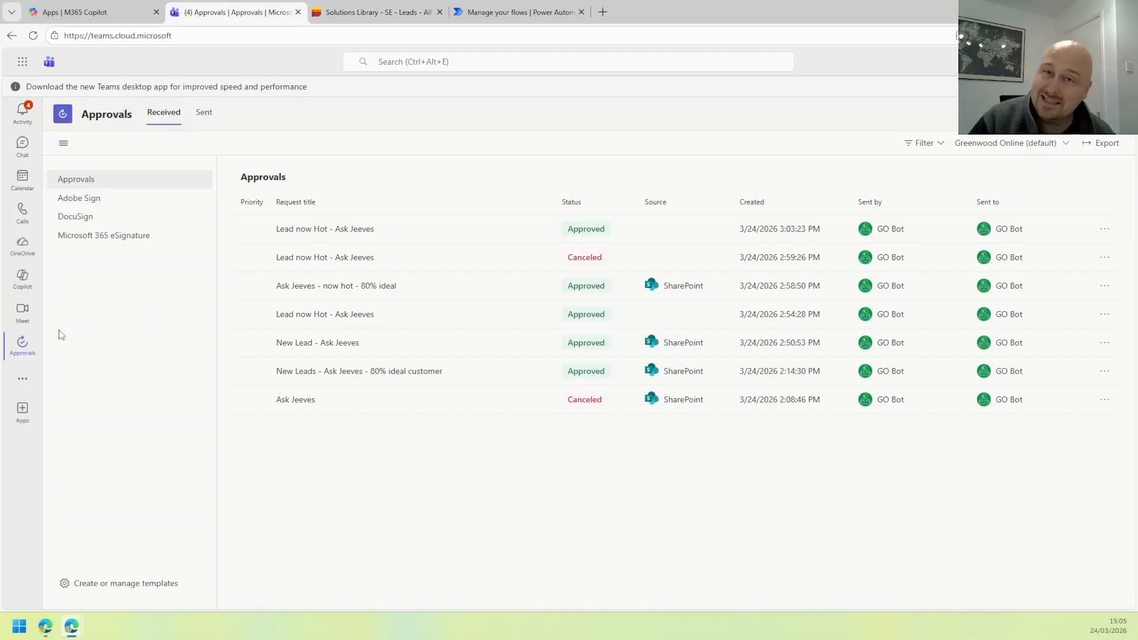
pyautogui.click(30, 351)
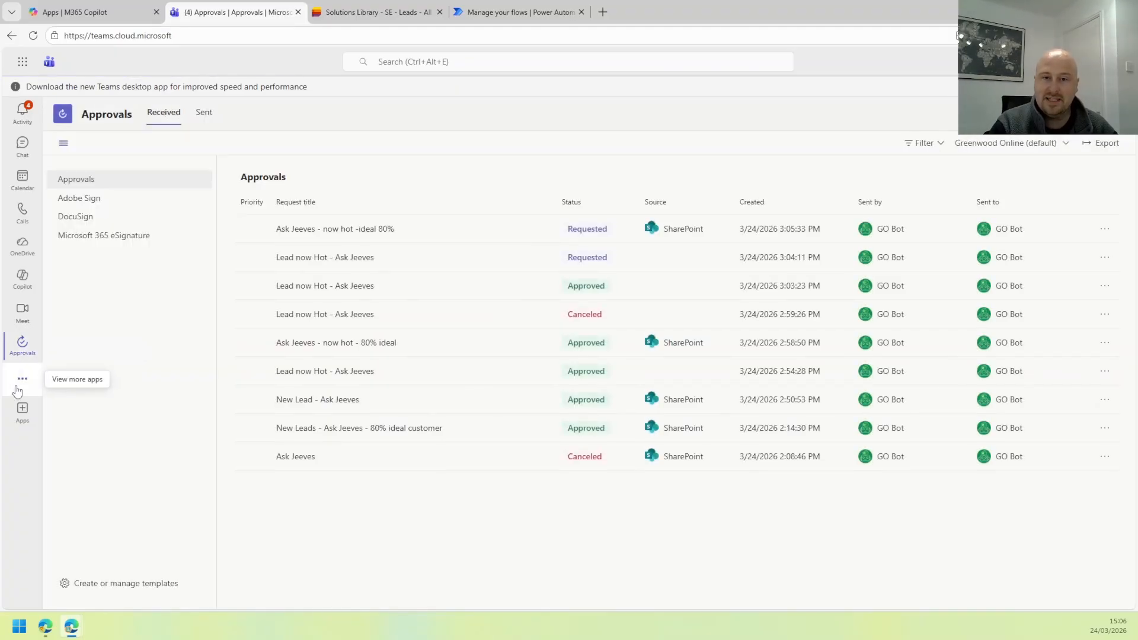
pyautogui.click(23, 379)
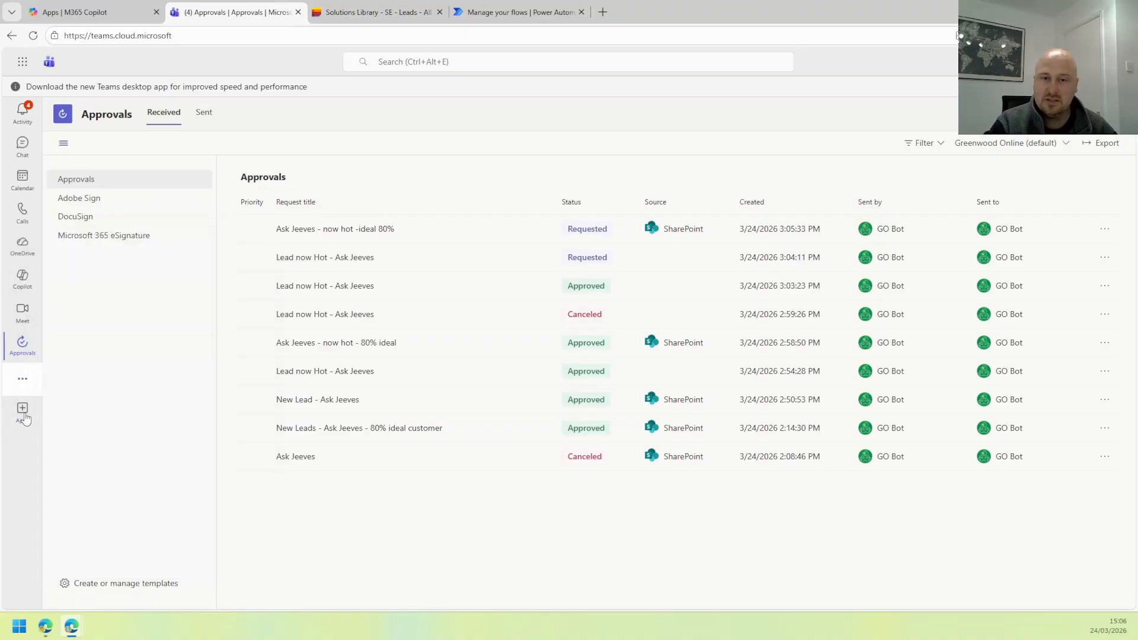
pyautogui.rightClick(23, 345)
pyautogui.click(74, 371)
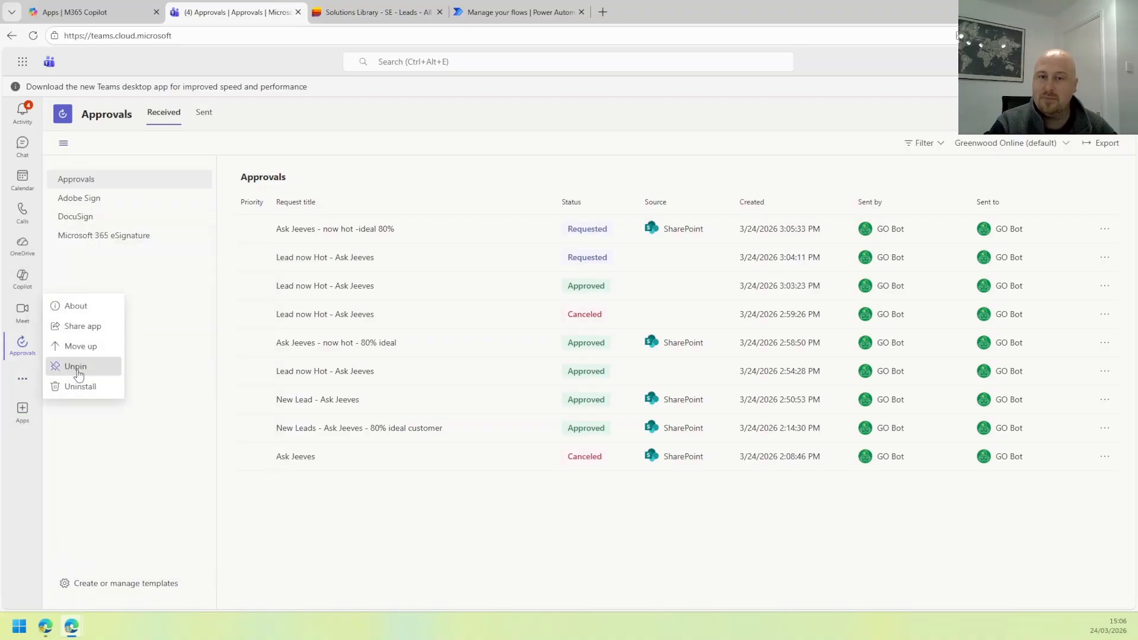
pyautogui.rightClick(25, 348)
pyautogui.click(75, 361)
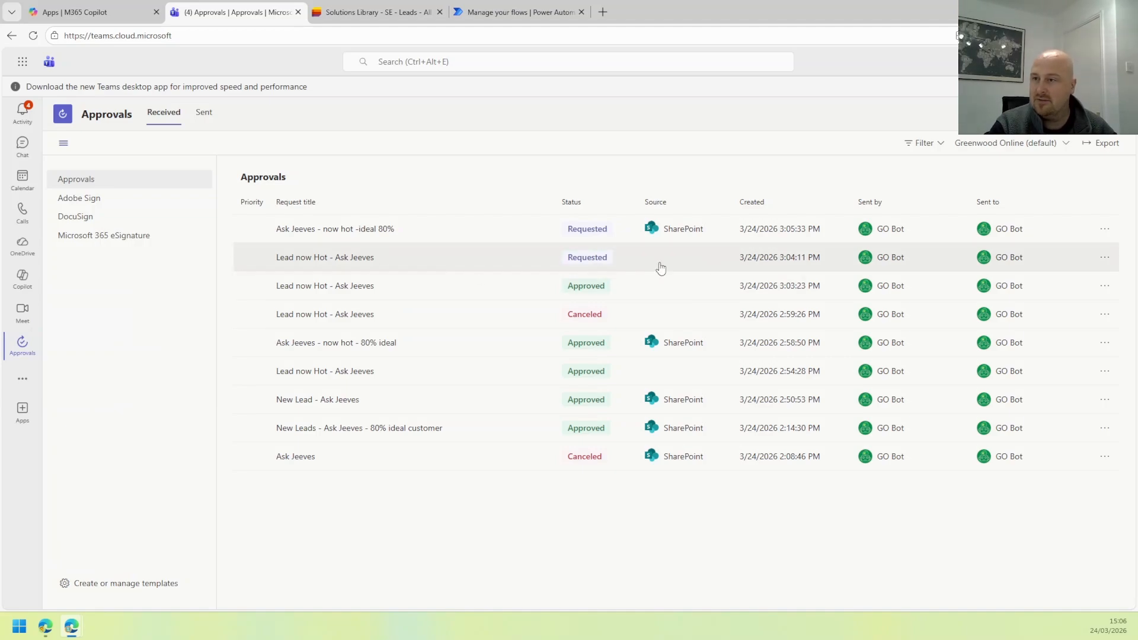
# - Open the "Ask Jeeves - now hot -ideal 80%" request, look at its additional actions and approve it
pyautogui.click(457, 243)
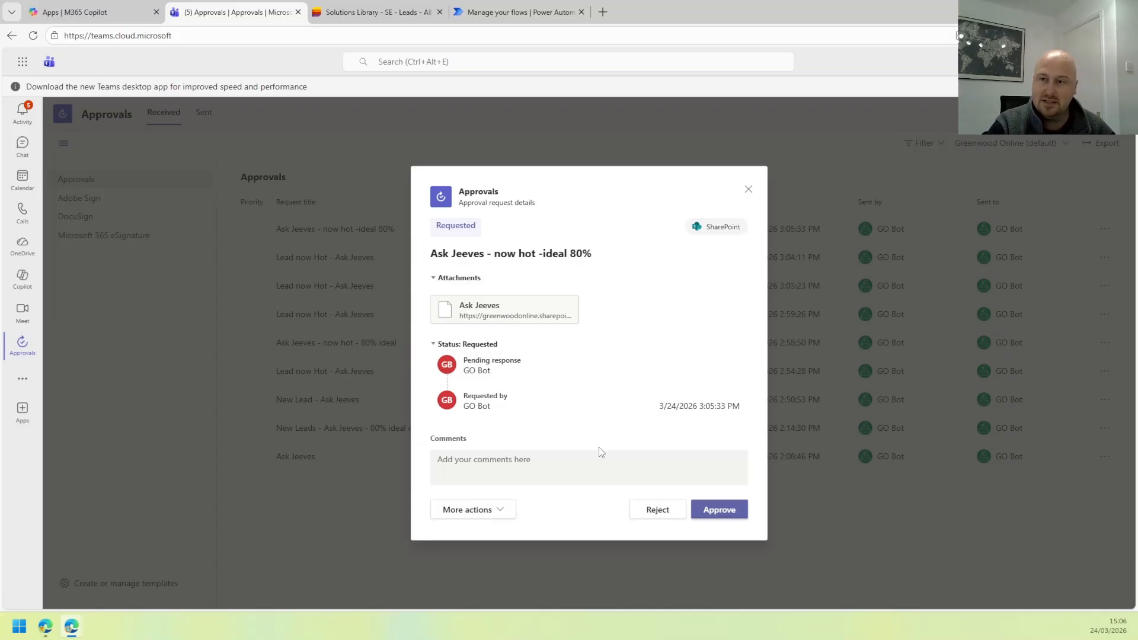
pyautogui.click(474, 510)
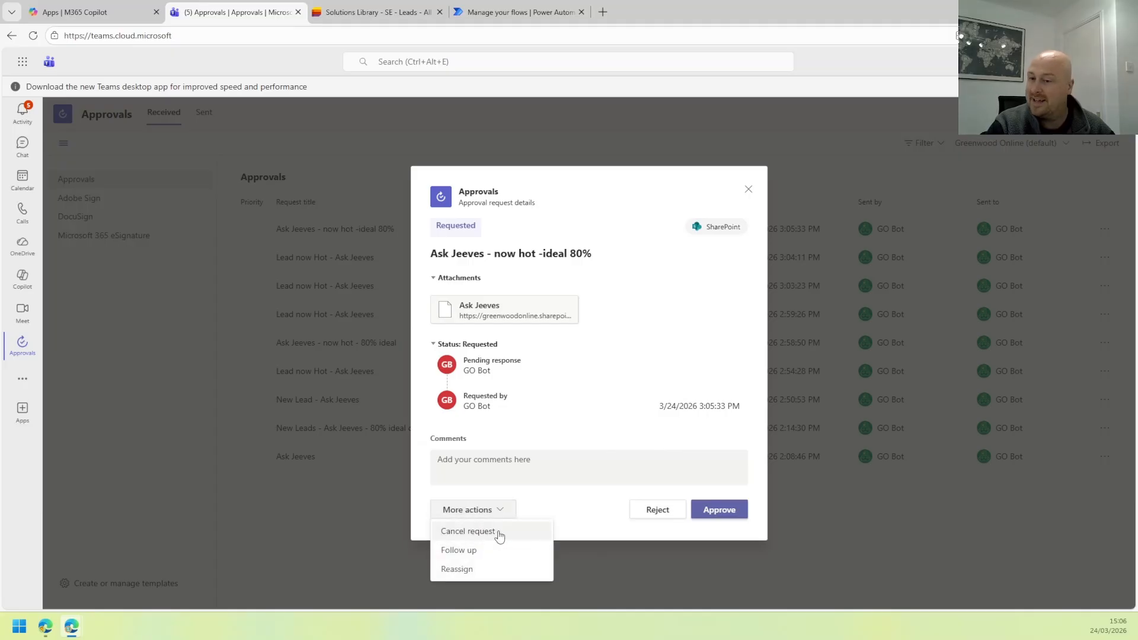
pyautogui.click(579, 500)
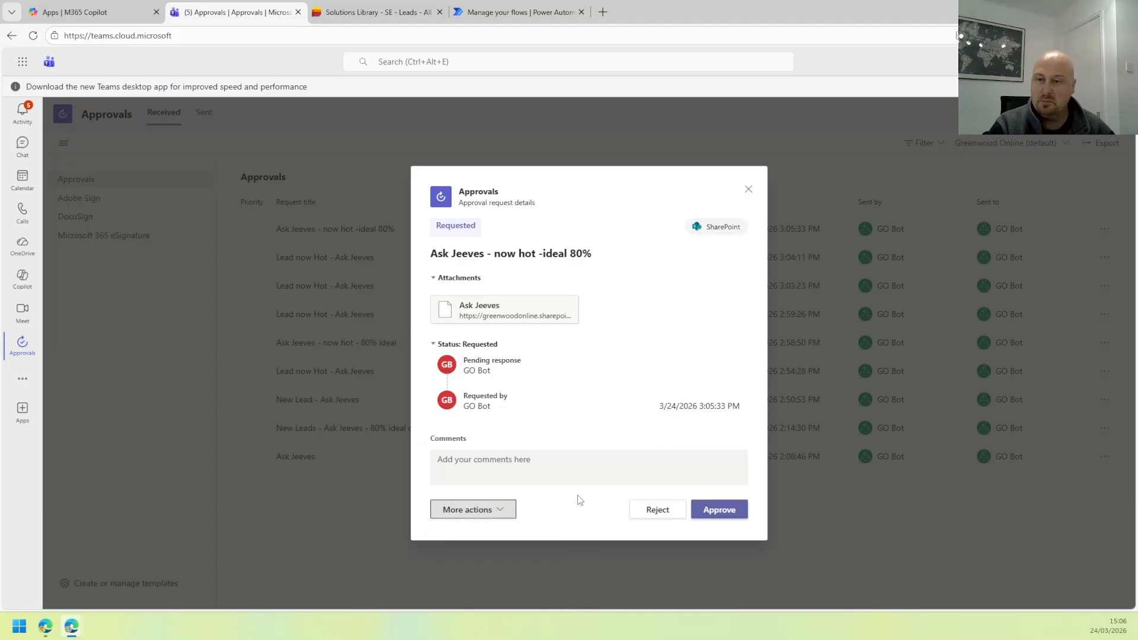
pyautogui.click(719, 510)
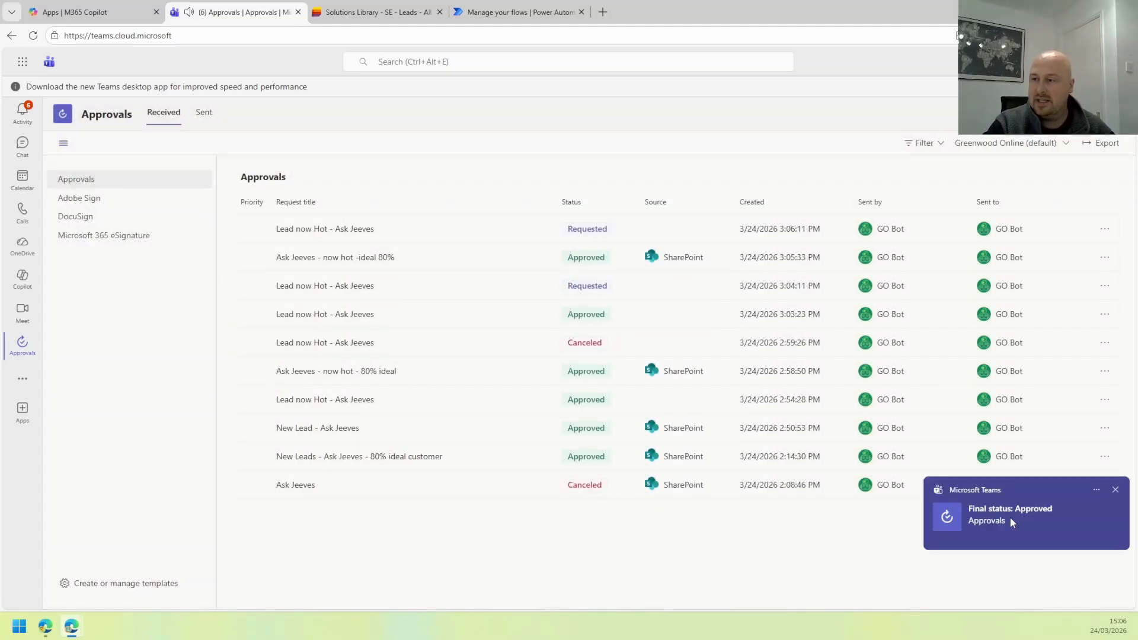
# - Return to the SE - Leads list in Microsoft Lists and check the approval details of the Ask Jeeves item
pyautogui.click(372, 11)
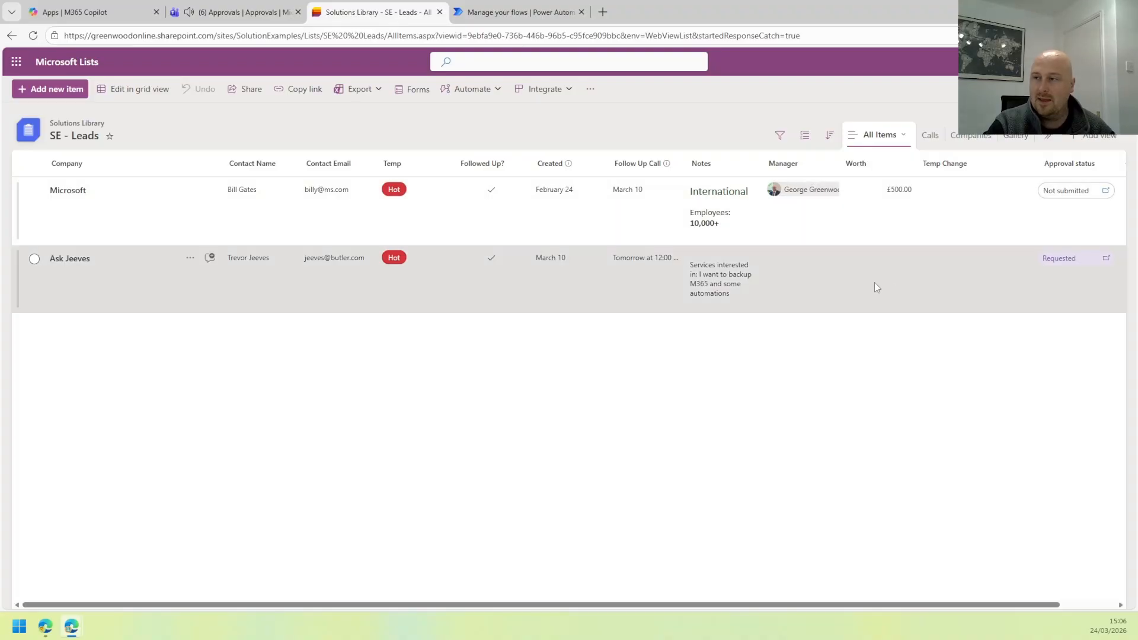
pyautogui.click(1058, 258)
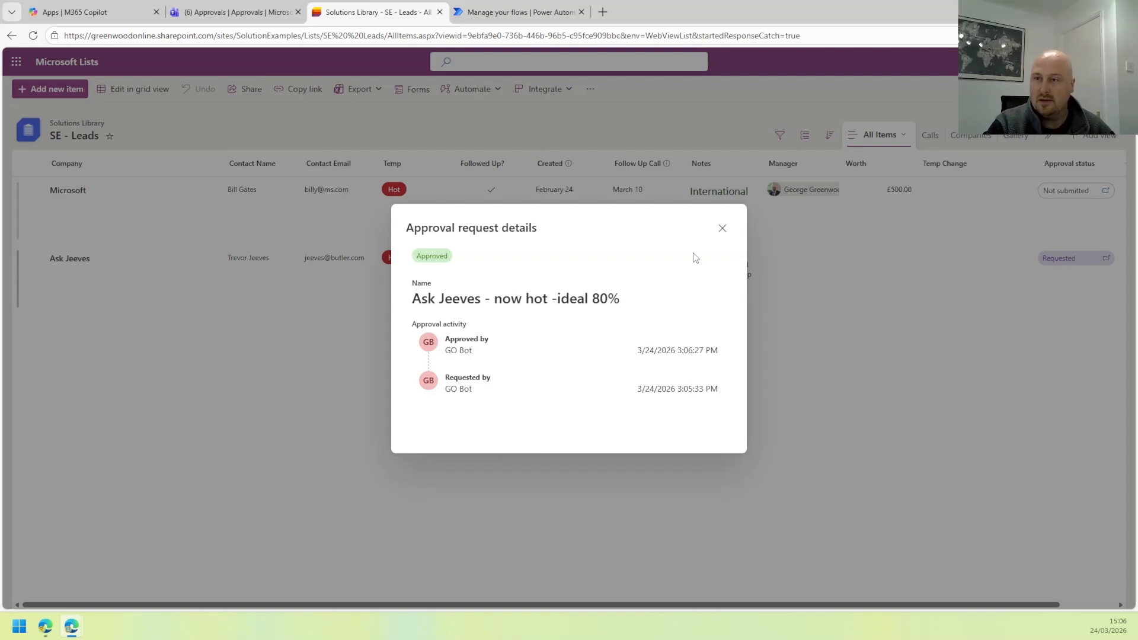
pyautogui.click(720, 228)
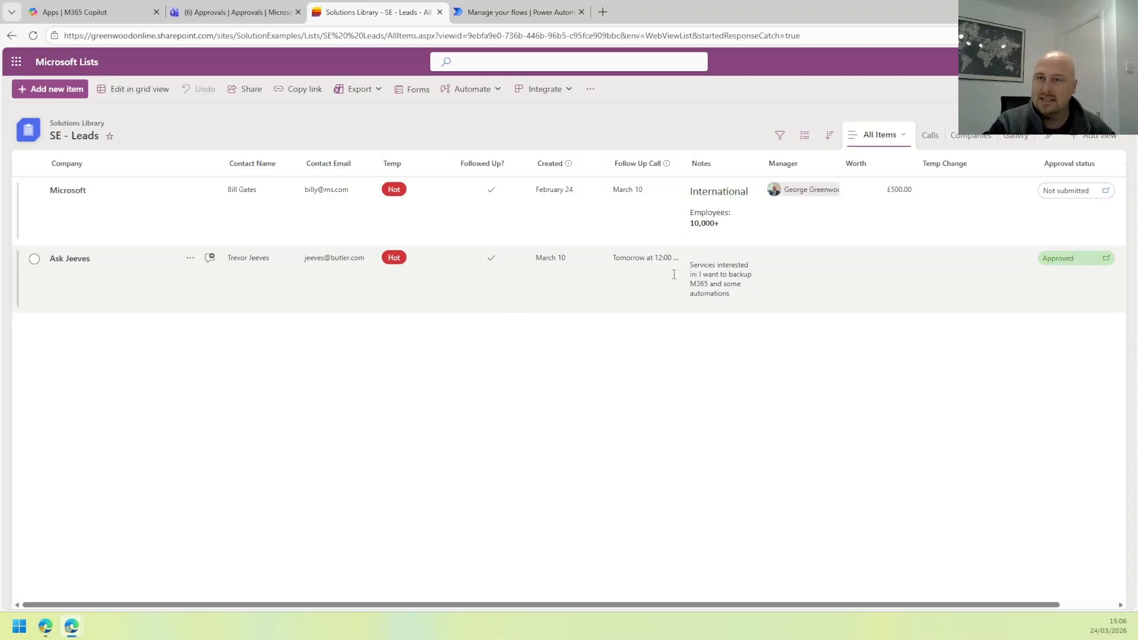
# - Disable approvals for the SE - Leads list and apply the change
pyautogui.moveTo(568, 248)
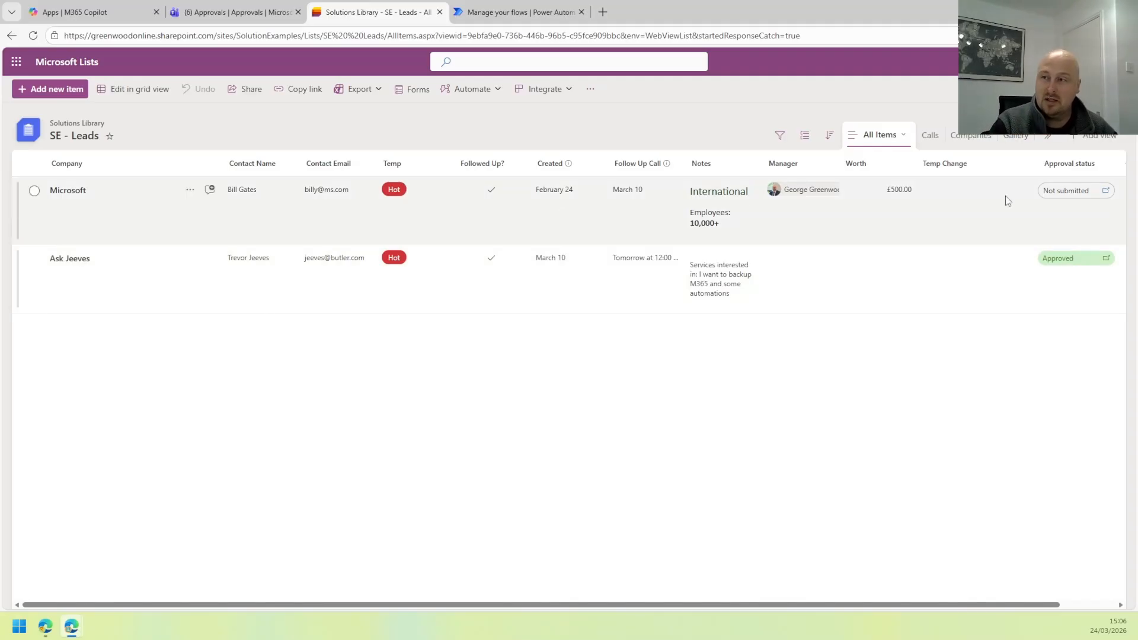
pyautogui.click(487, 92)
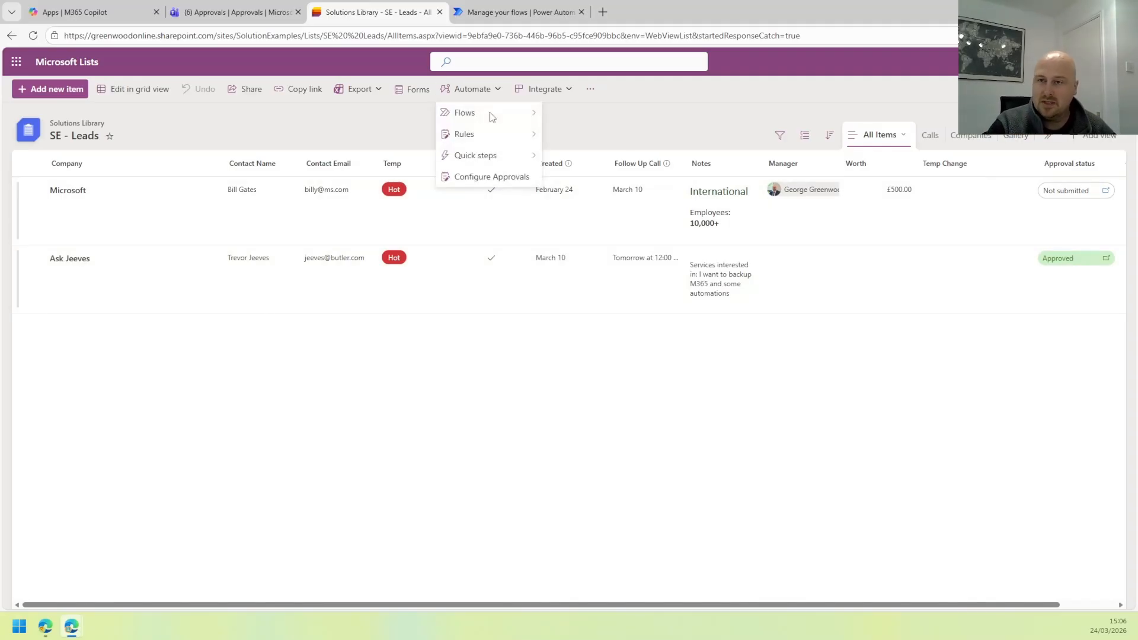
pyautogui.click(496, 178)
pyautogui.click(432, 226)
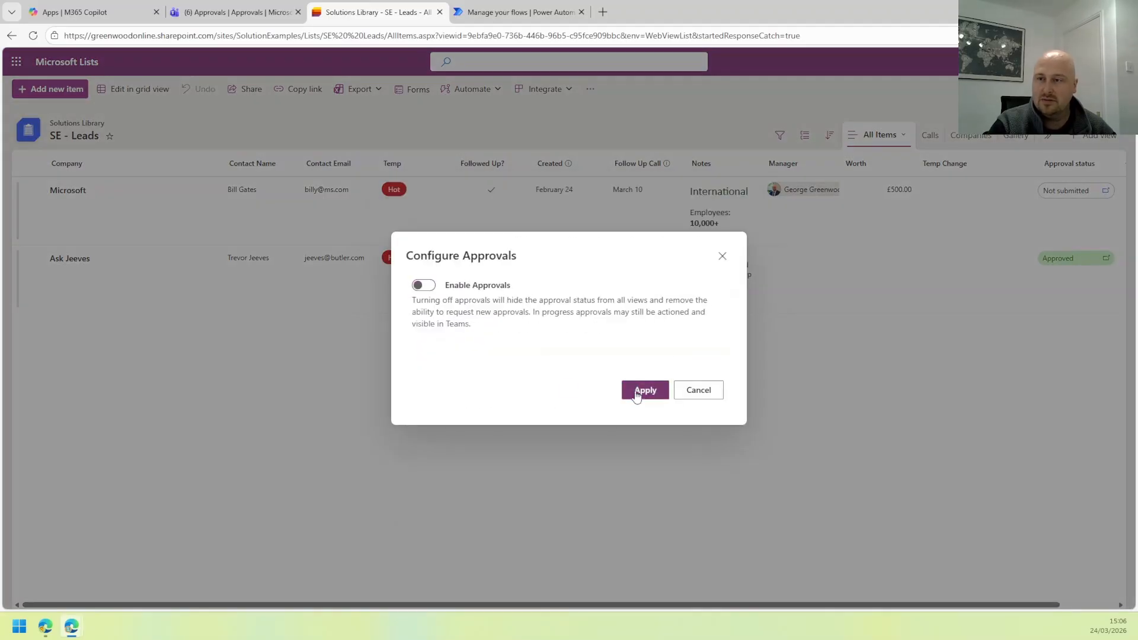
pyautogui.click(636, 391)
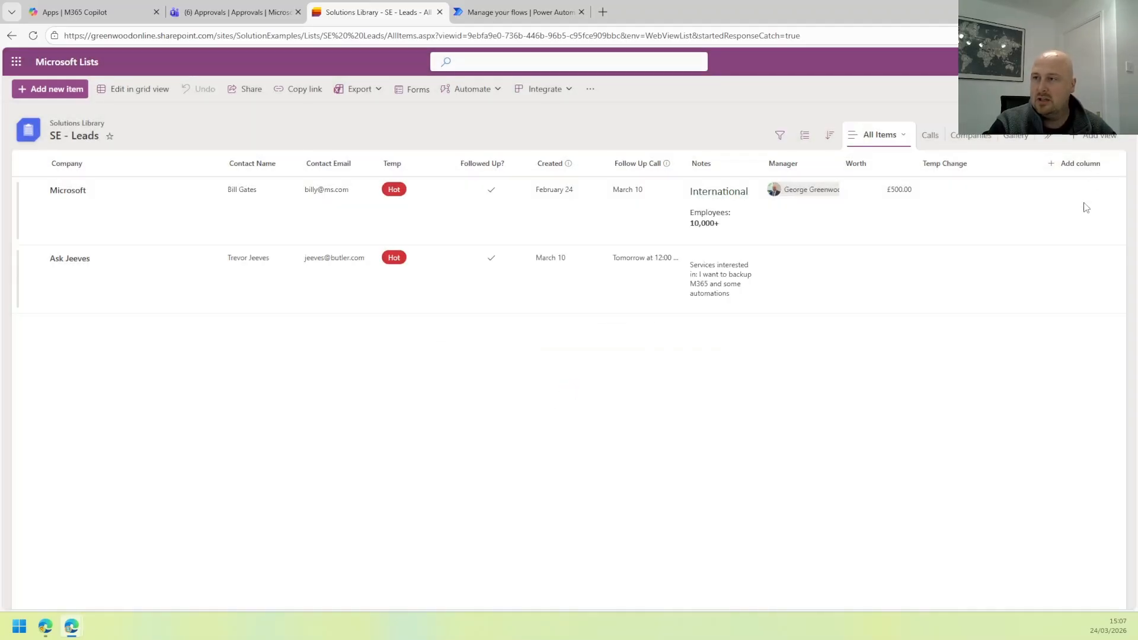
# - Show the existing "Approved to close?" column in the list's All Items view
pyautogui.click(1068, 165)
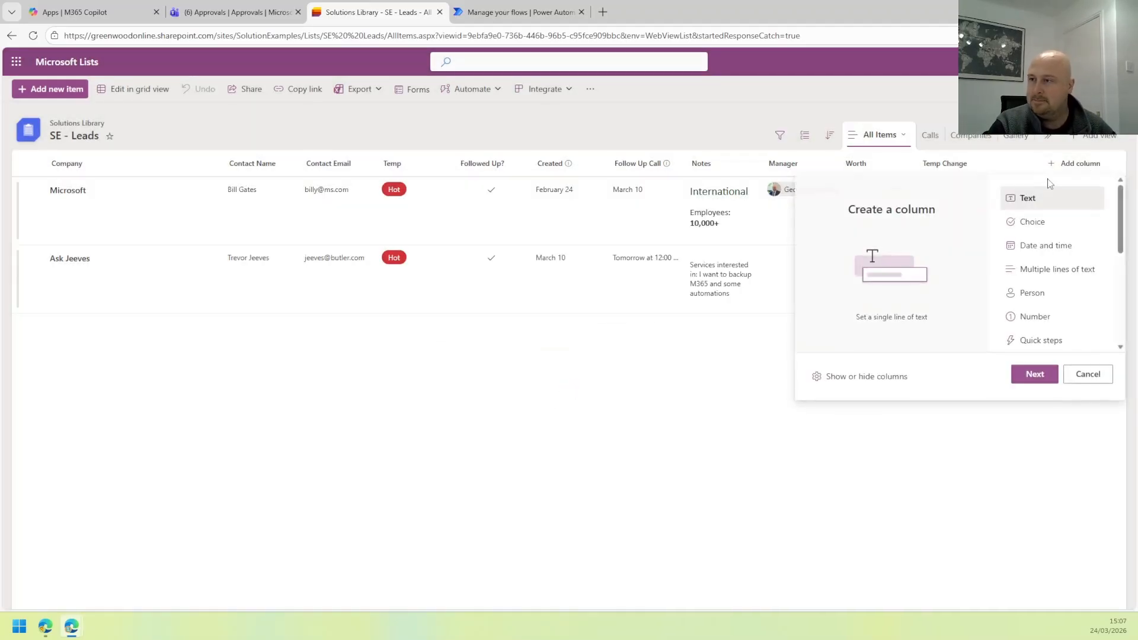
pyautogui.click(1077, 382)
pyautogui.click(978, 168)
pyautogui.moveTo(976, 185)
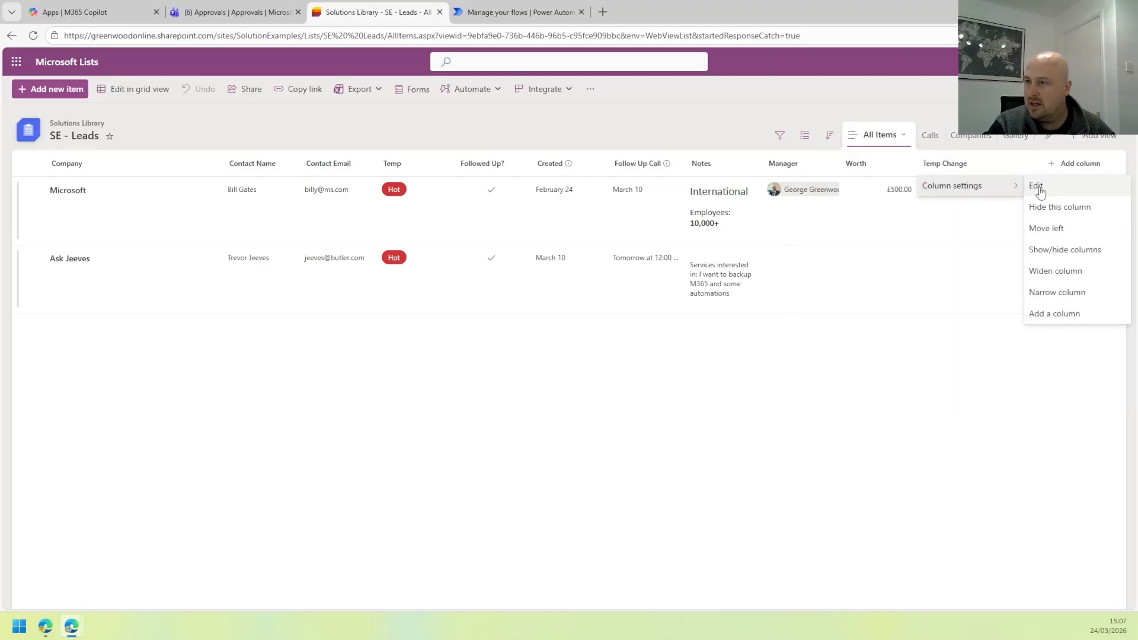
pyautogui.click(1056, 249)
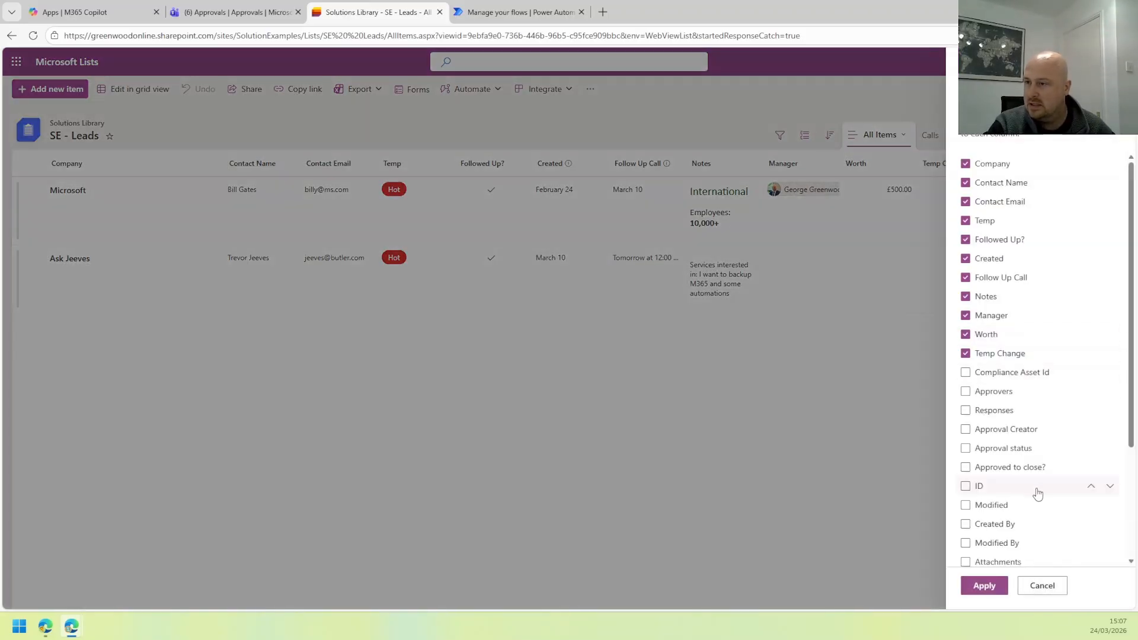
pyautogui.scroll(-2, 1038, 493)
pyautogui.click(968, 351)
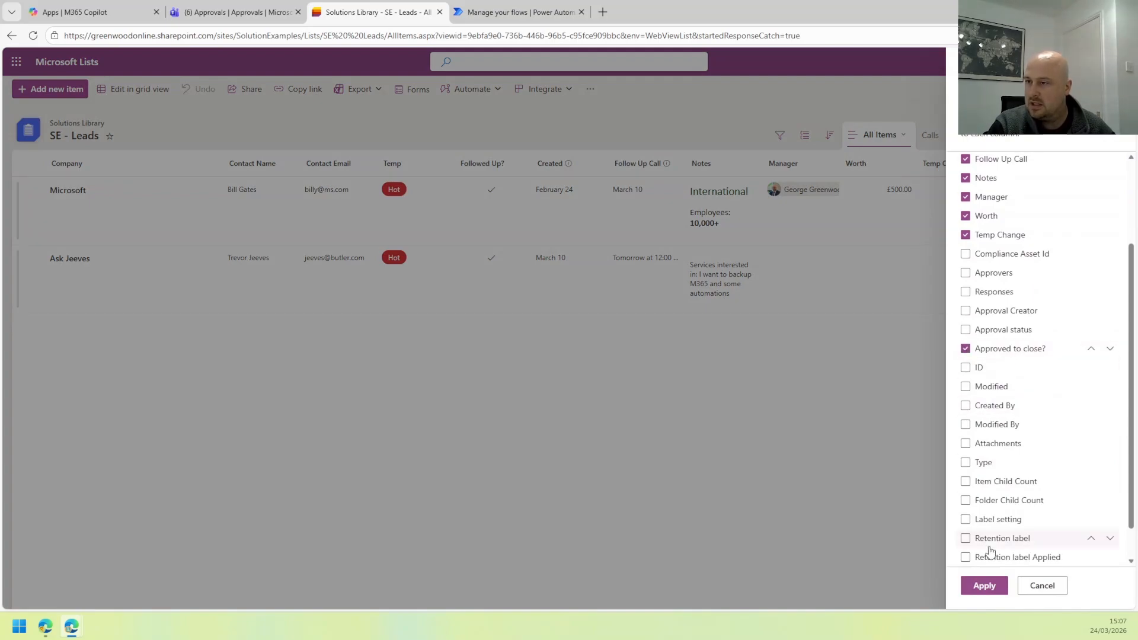
pyautogui.click(979, 586)
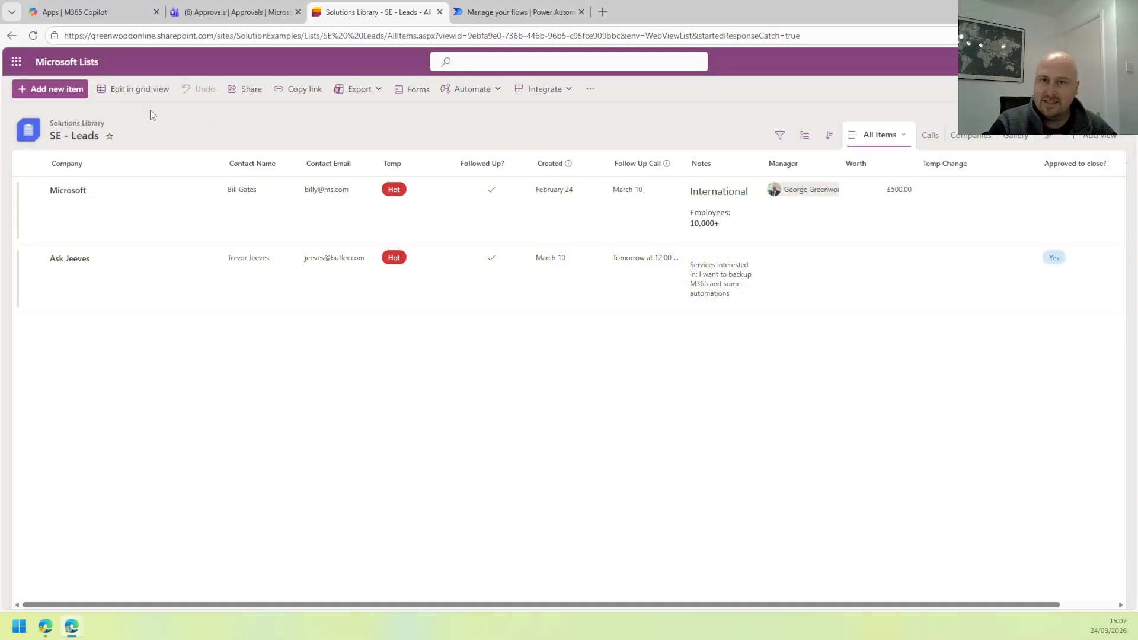
# - In grid view, clear the Ask Jeeves item's "Approved to close?" value and set its Temp to Warm, finishing back in the normal list view
pyautogui.click(134, 89)
pyautogui.click(1075, 279)
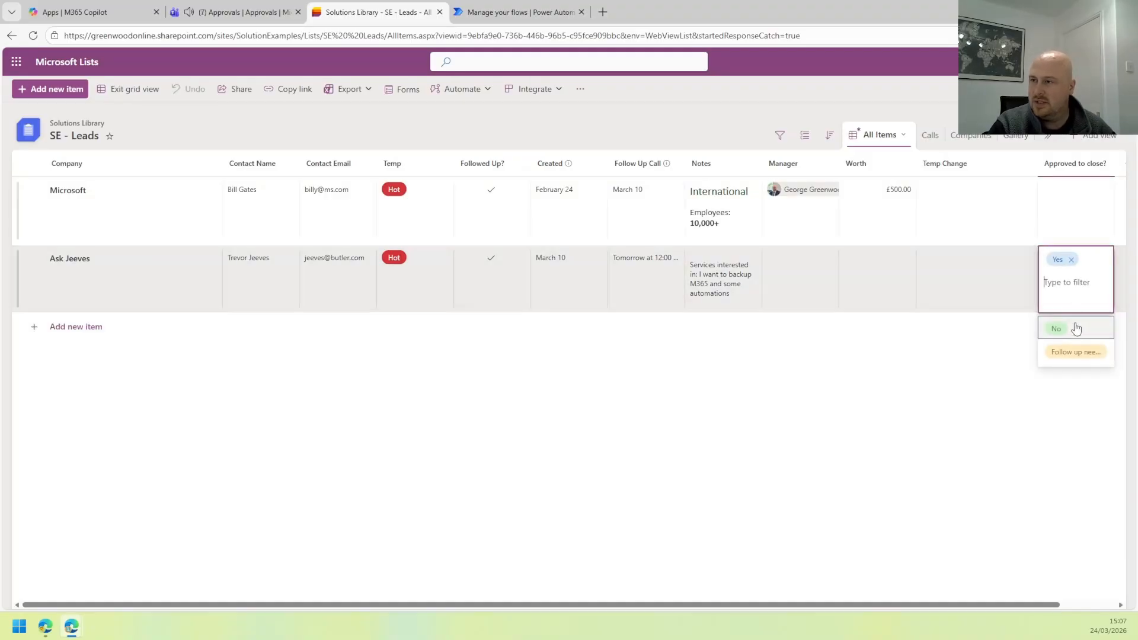
pyautogui.click(1071, 261)
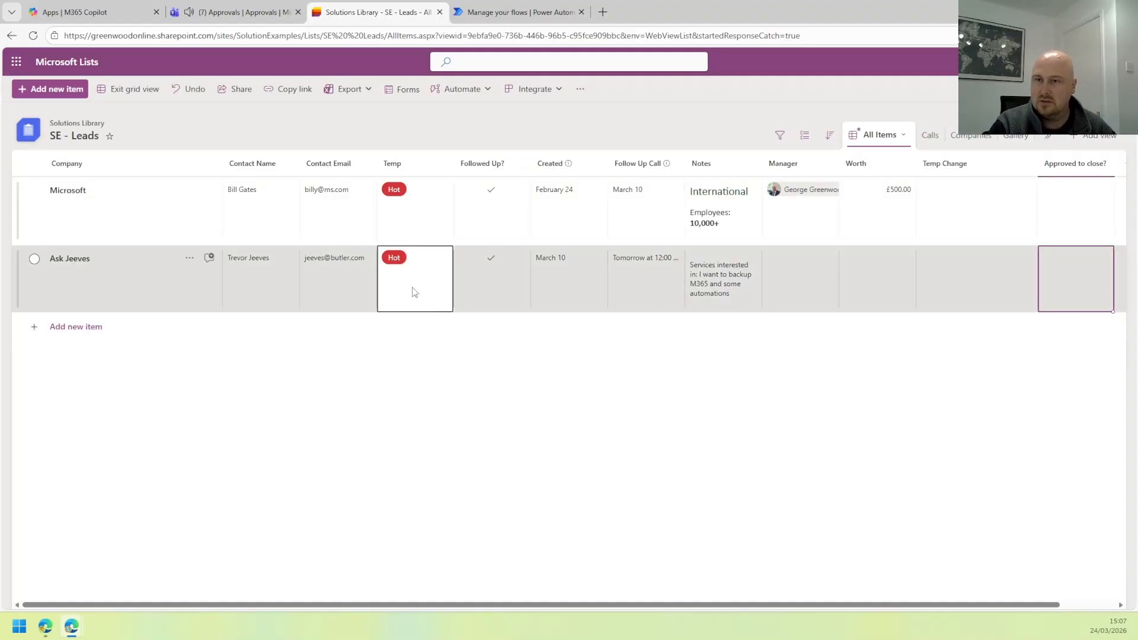
pyautogui.click(395, 269)
pyautogui.click(400, 350)
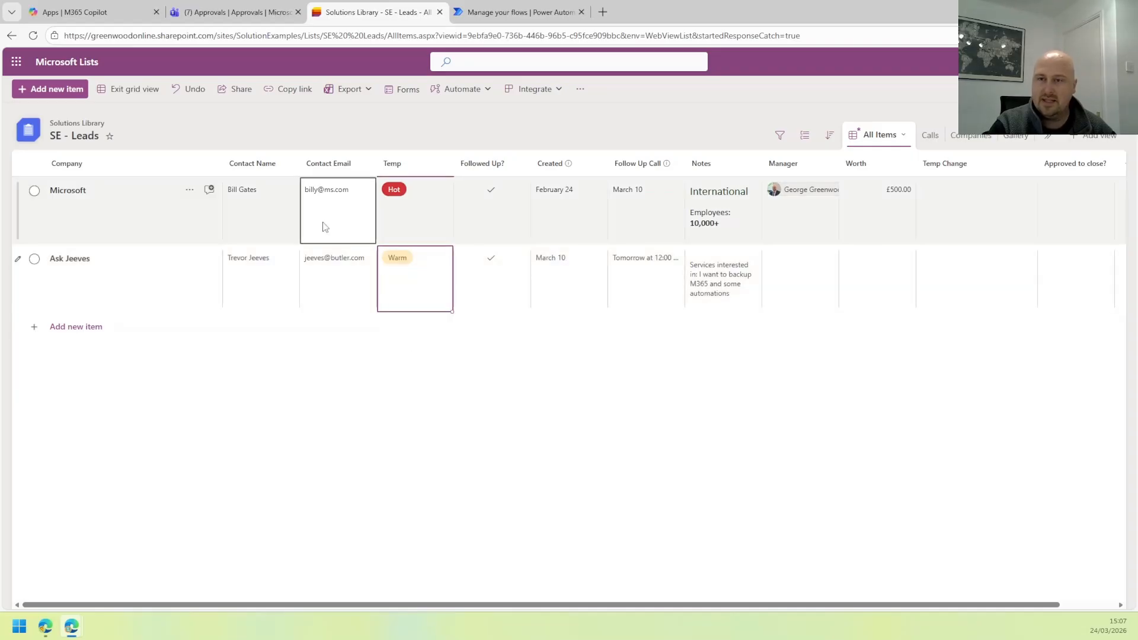
pyautogui.click(146, 93)
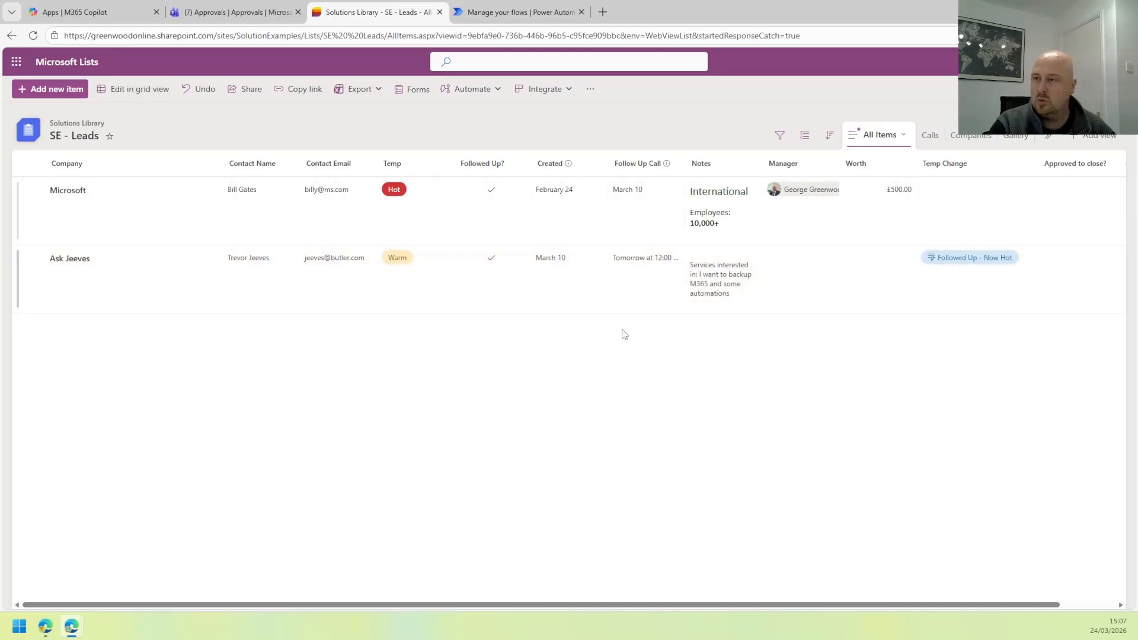
# - Switch to Power Automate, refresh the run history of the SE - Approvals Test flow and cancel the run started at 03:04 PM
pyautogui.click(517, 12)
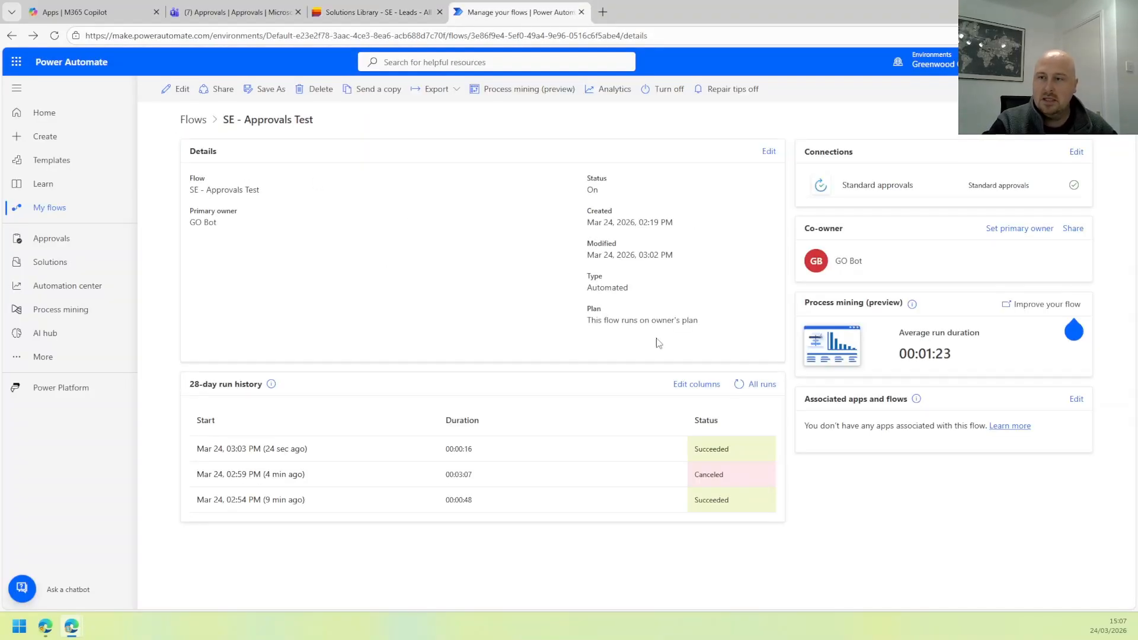
pyautogui.click(739, 384)
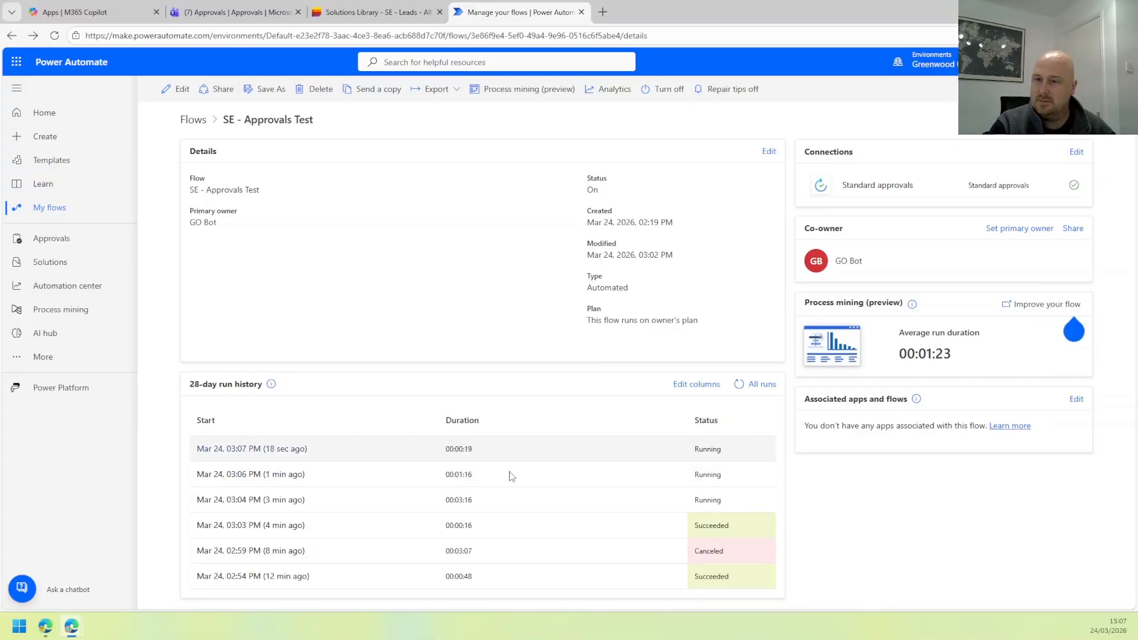
pyautogui.click(278, 500)
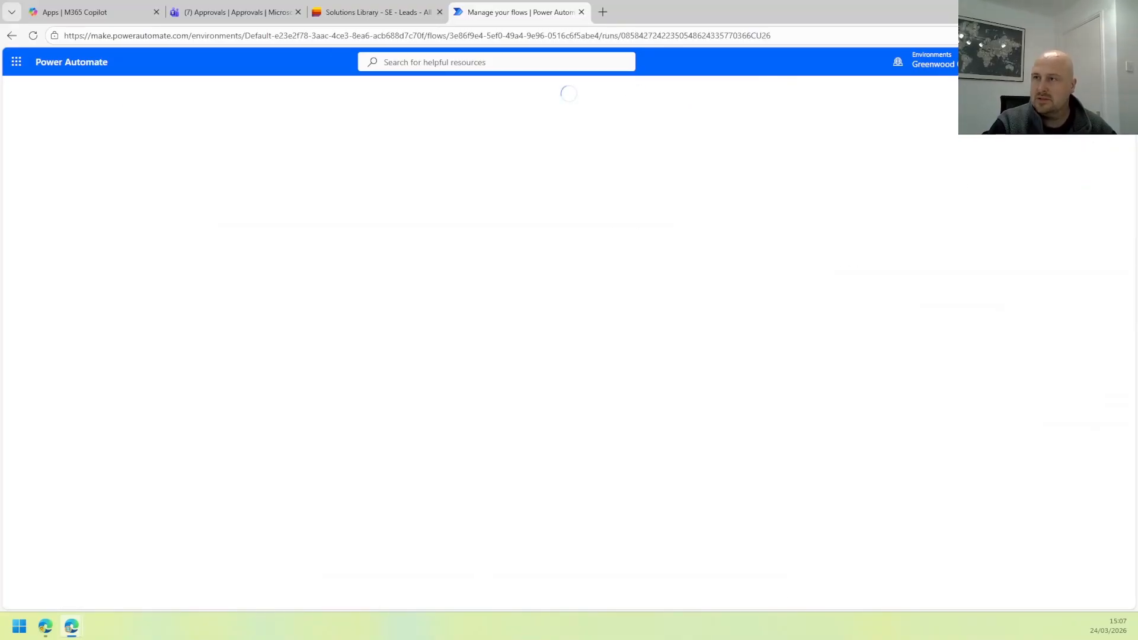
pyautogui.click(944, 88)
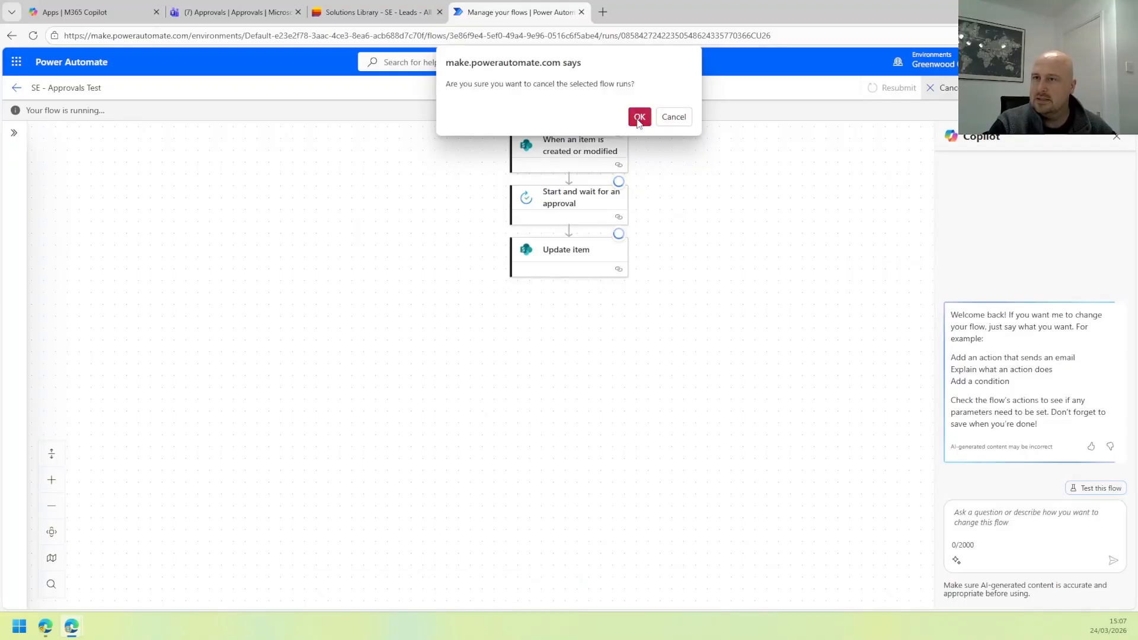
pyautogui.click(639, 119)
pyautogui.click(17, 88)
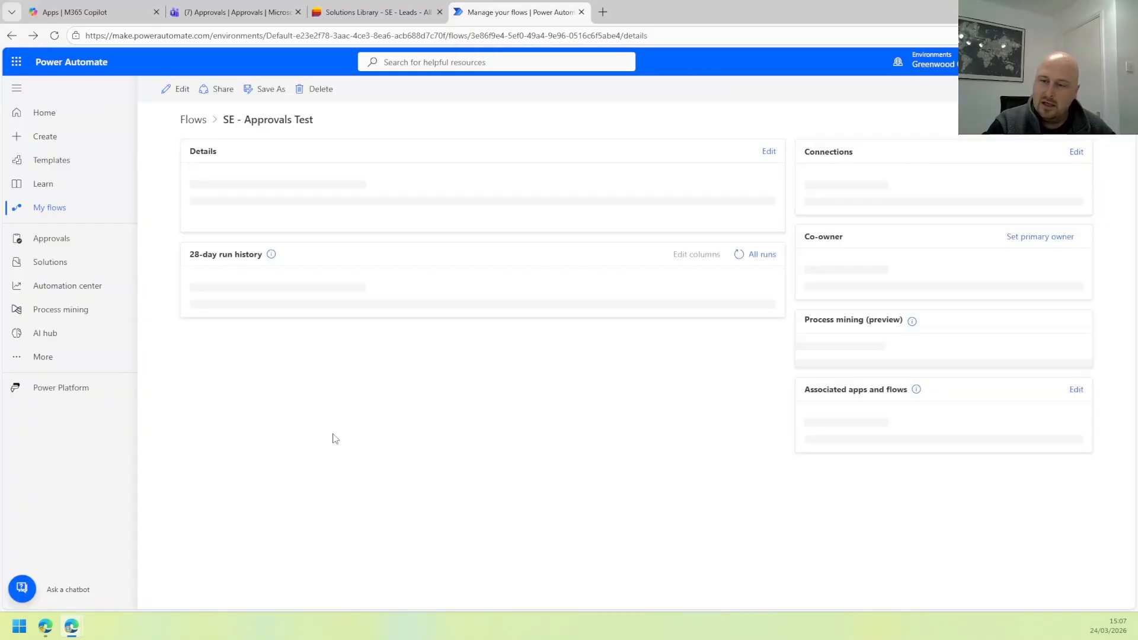
# - Cancel the flow run started at 03:06 PM and return to the flow's details
pyautogui.click(272, 476)
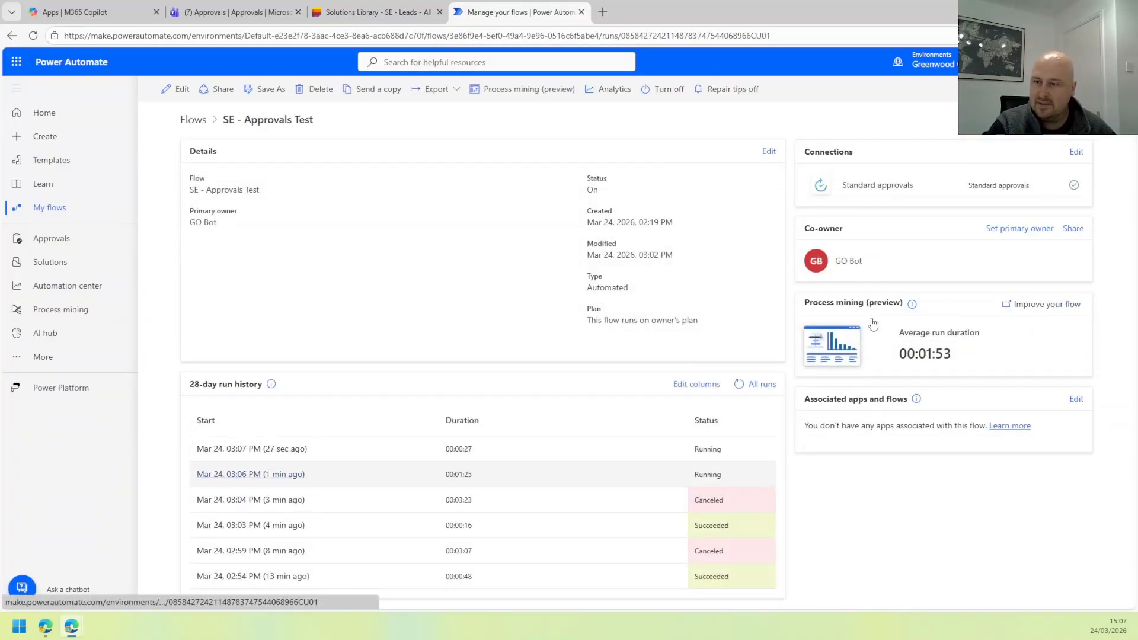
pyautogui.click(955, 88)
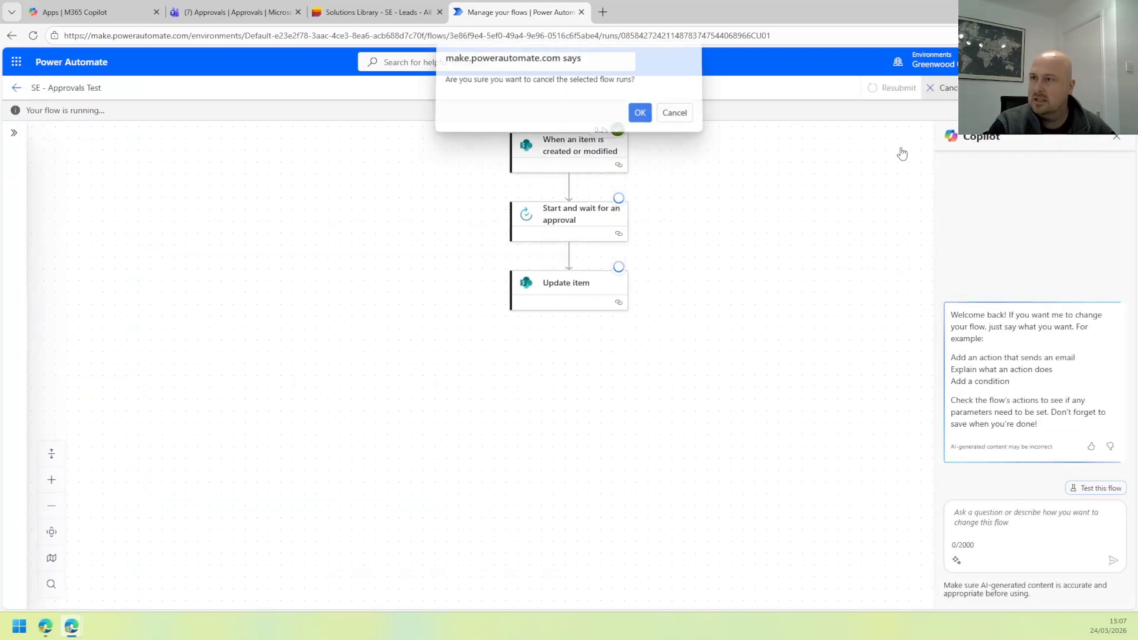
pyautogui.click(638, 117)
pyautogui.click(18, 89)
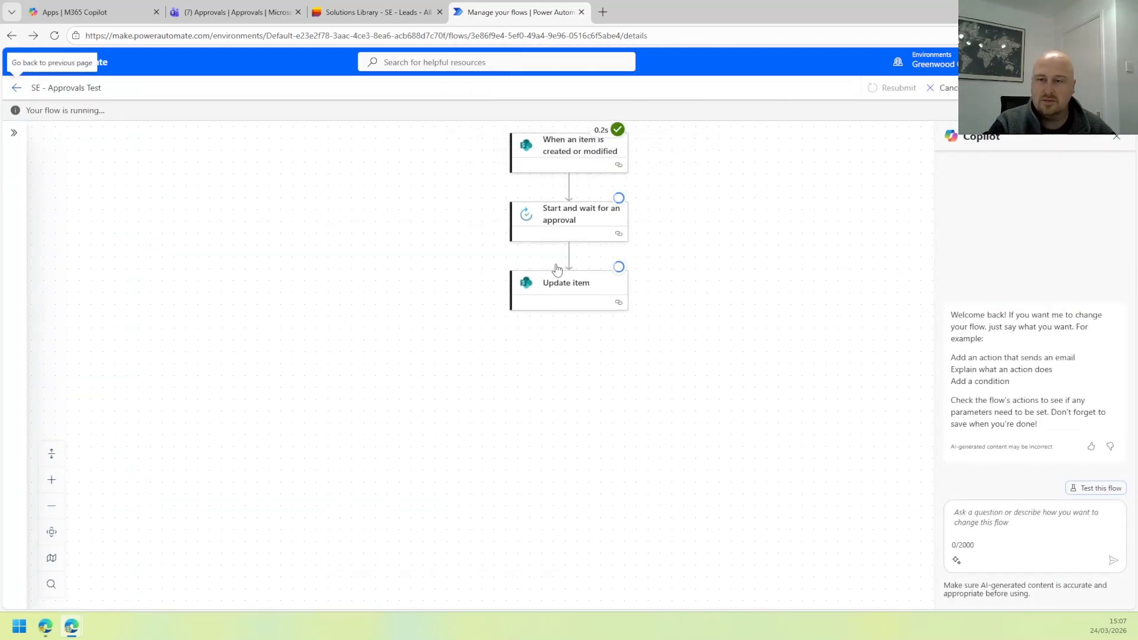
# - Cancel the flow run started at 03:07 PM and return to the run history
pyautogui.click(283, 448)
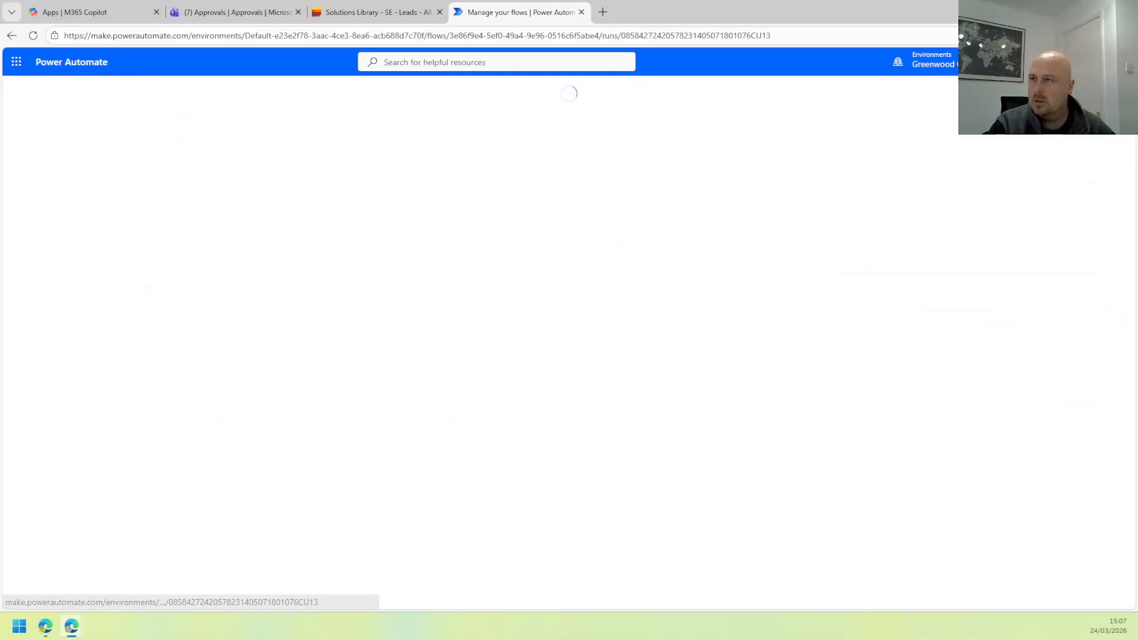
pyautogui.click(941, 88)
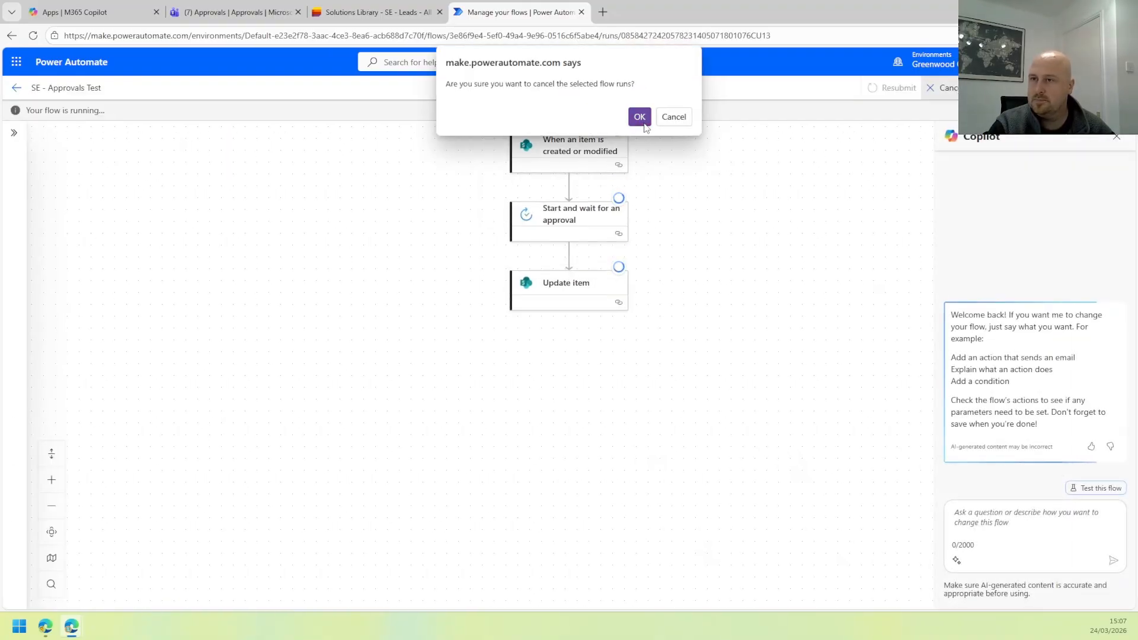
pyautogui.click(640, 116)
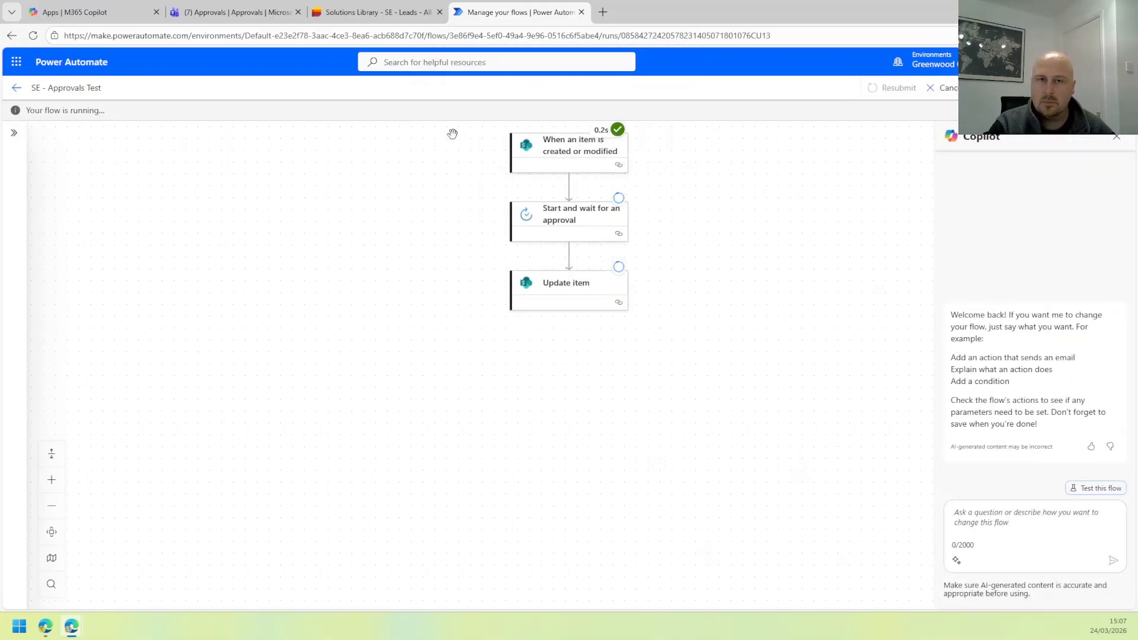
pyautogui.click(16, 90)
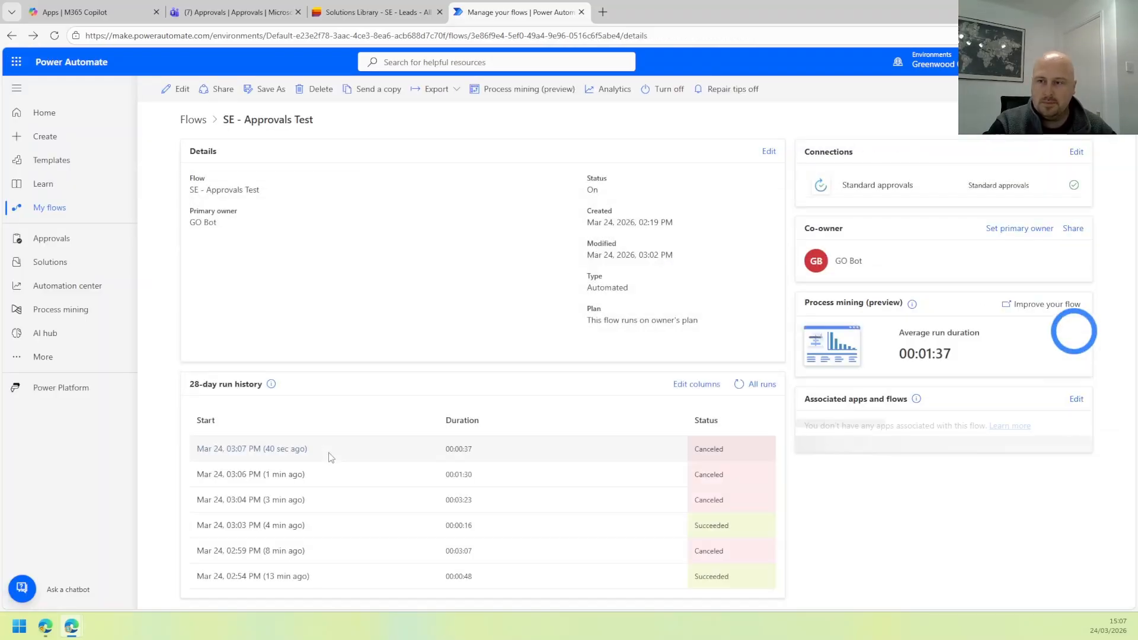
# - Open the SE - Approvals Test flow for editing and check the trigger's site and list parameters against the SE - Leads list
pyautogui.click(177, 89)
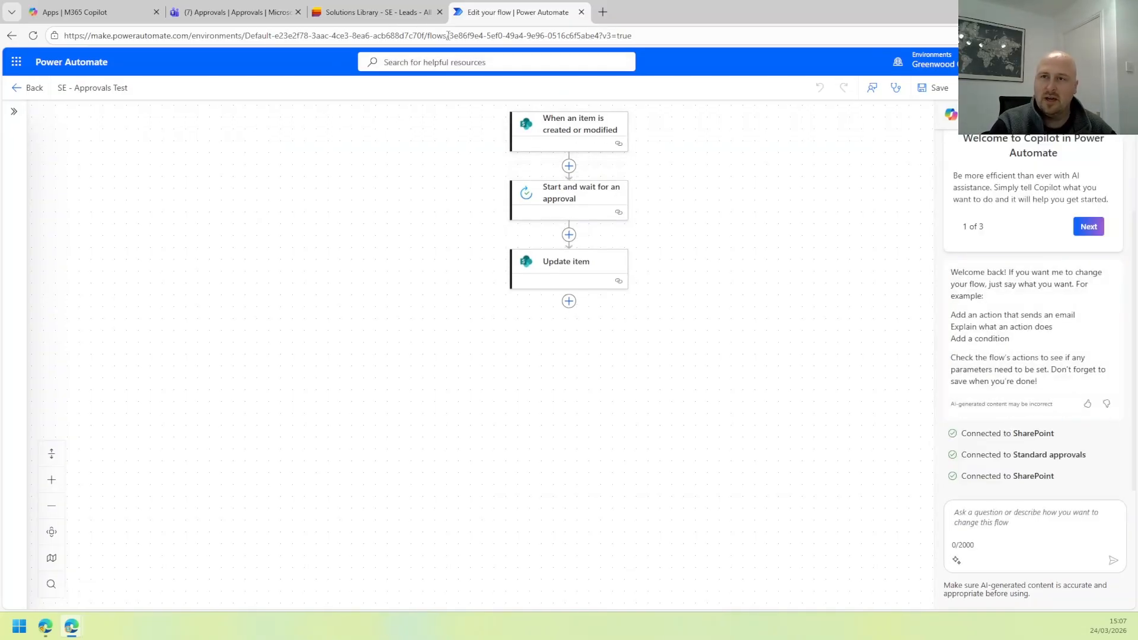
pyautogui.click(580, 128)
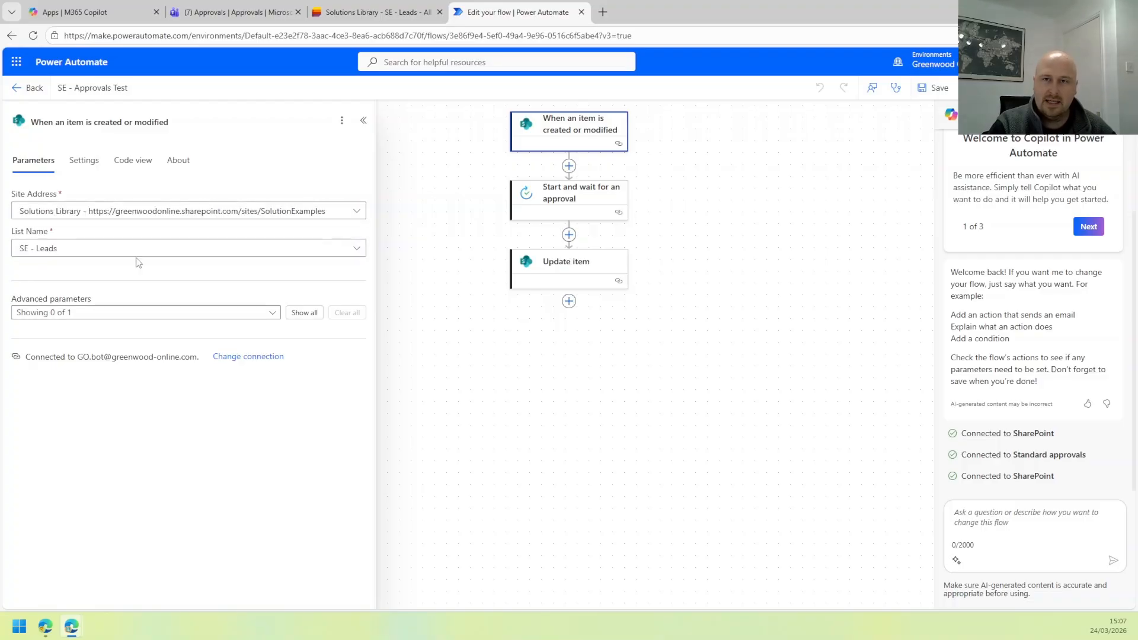
pyautogui.click(350, 7)
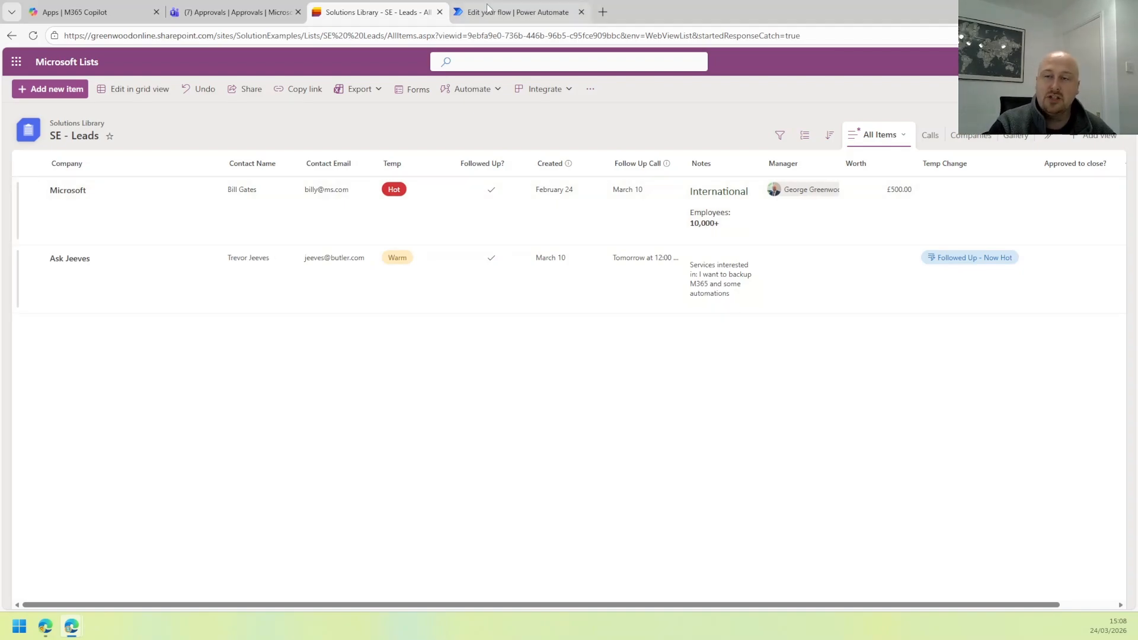
pyautogui.click(487, 7)
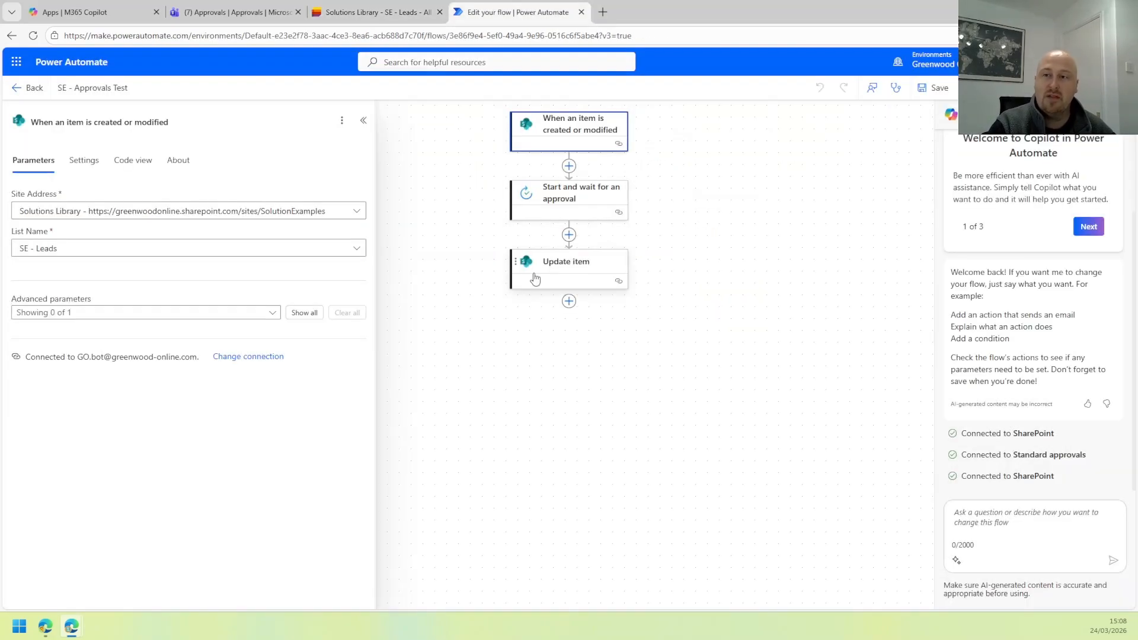
# - Examine the trigger condition in the "When an item is created or modified" settings and compare it with the Temp column in the leads list
pyautogui.click(100, 177)
pyautogui.scroll(-4, 195, 388)
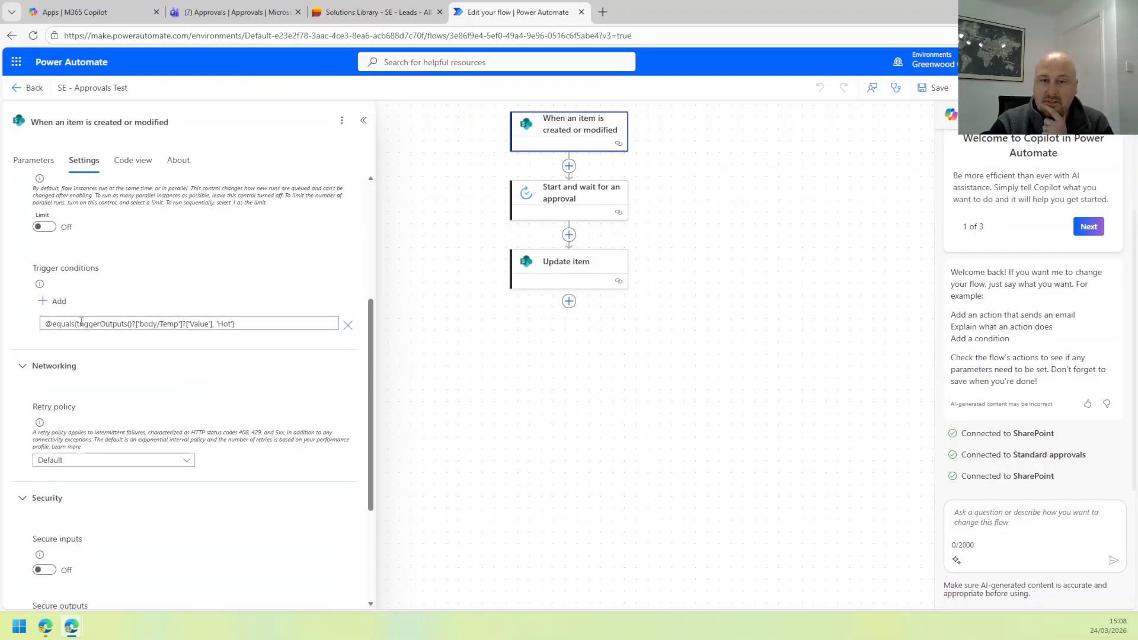
pyautogui.moveTo(60, 324); pyautogui.dragTo(178, 337)
pyautogui.click(182, 324)
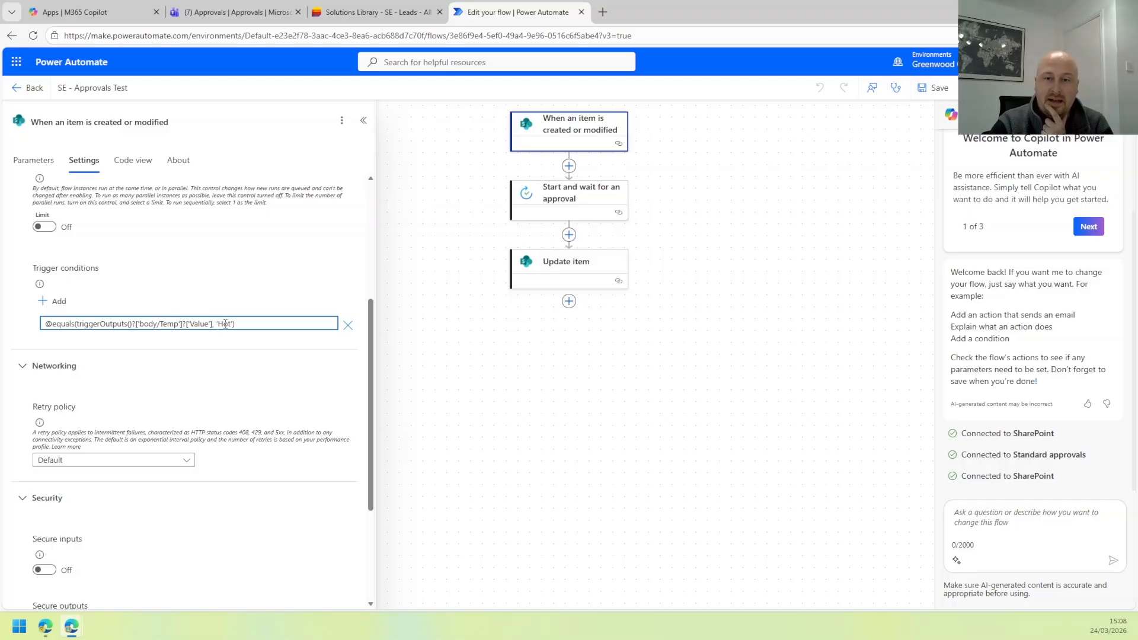
pyautogui.click(373, 11)
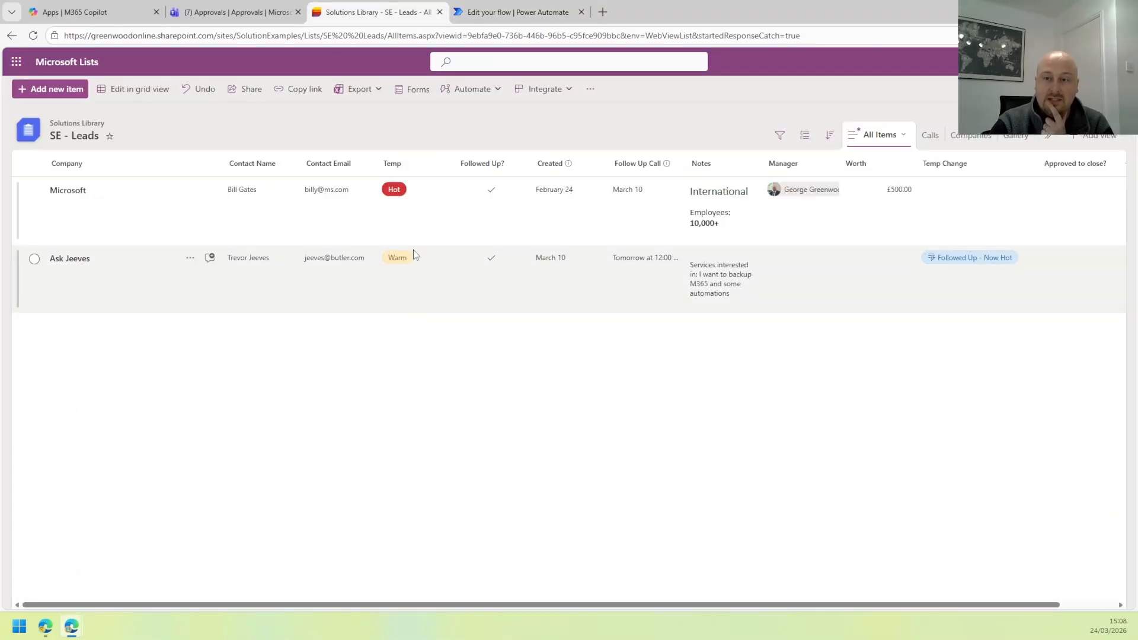
pyautogui.click(522, 12)
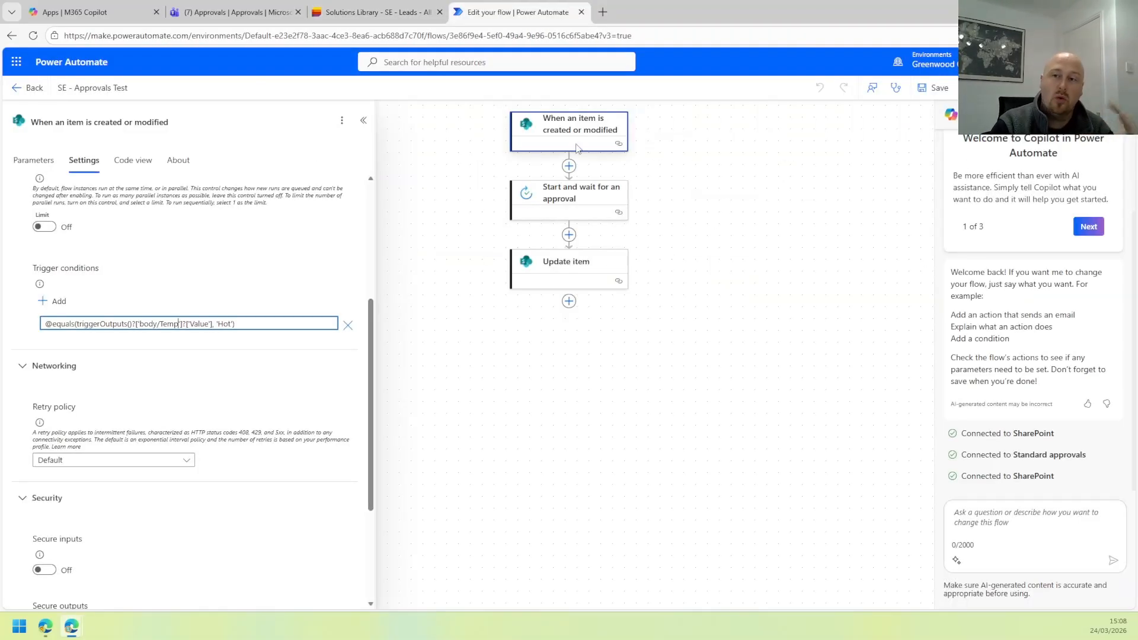
pyautogui.click(33, 160)
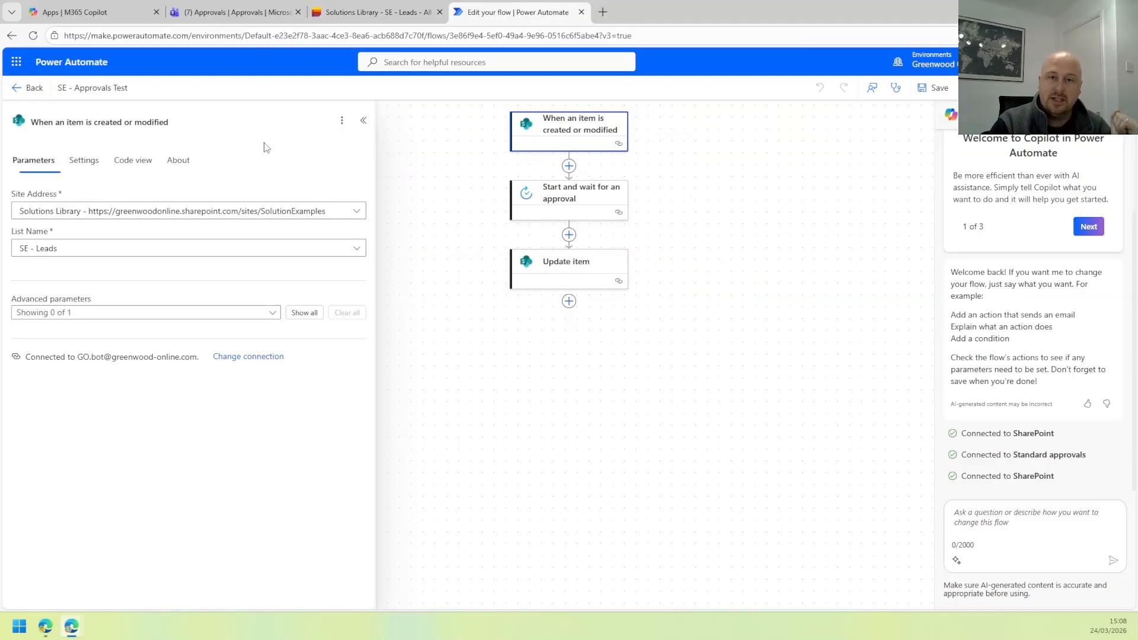
pyautogui.click(407, 12)
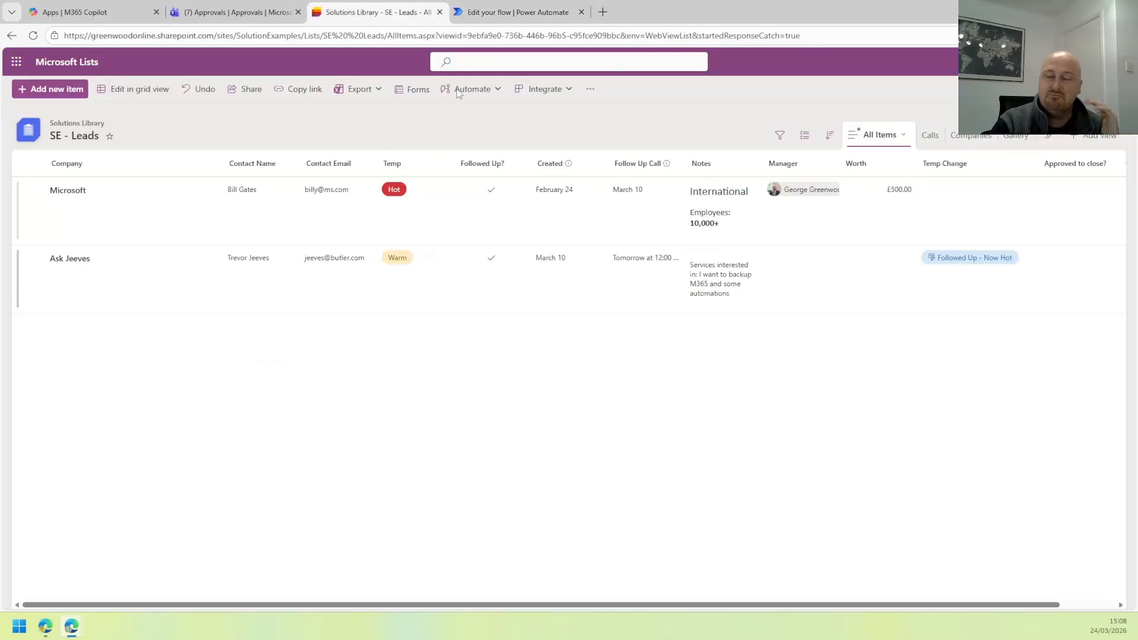
pyautogui.click(510, 6)
# - Review the "Start and wait for an approval" action's parameters, including its details text and notification setting
pyautogui.click(563, 205)
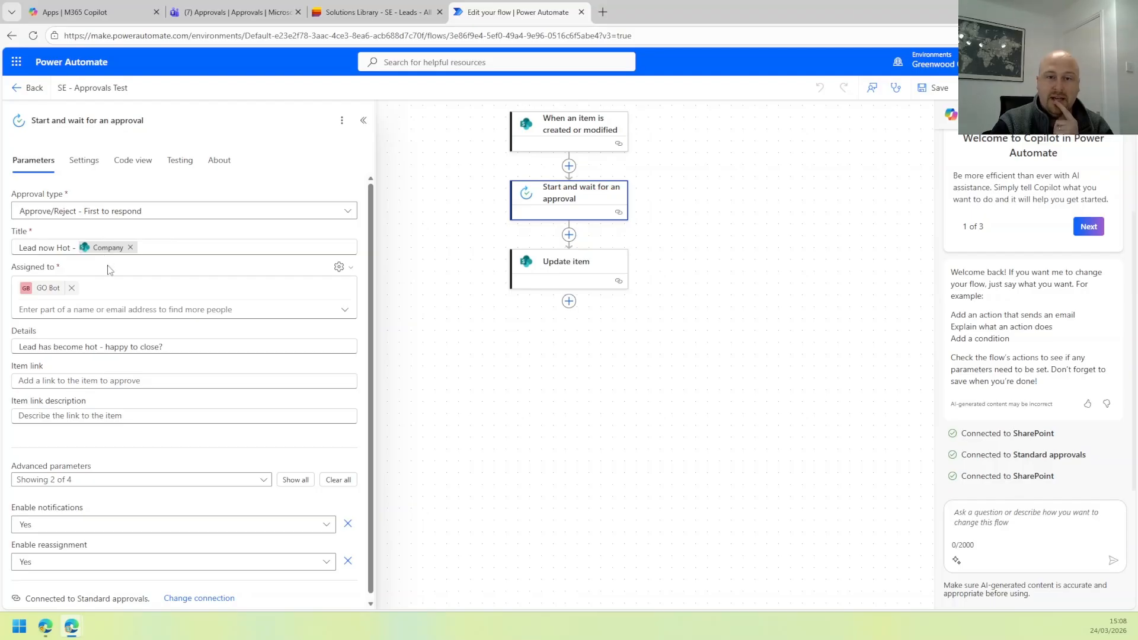
pyautogui.scroll(-1, 88, 326)
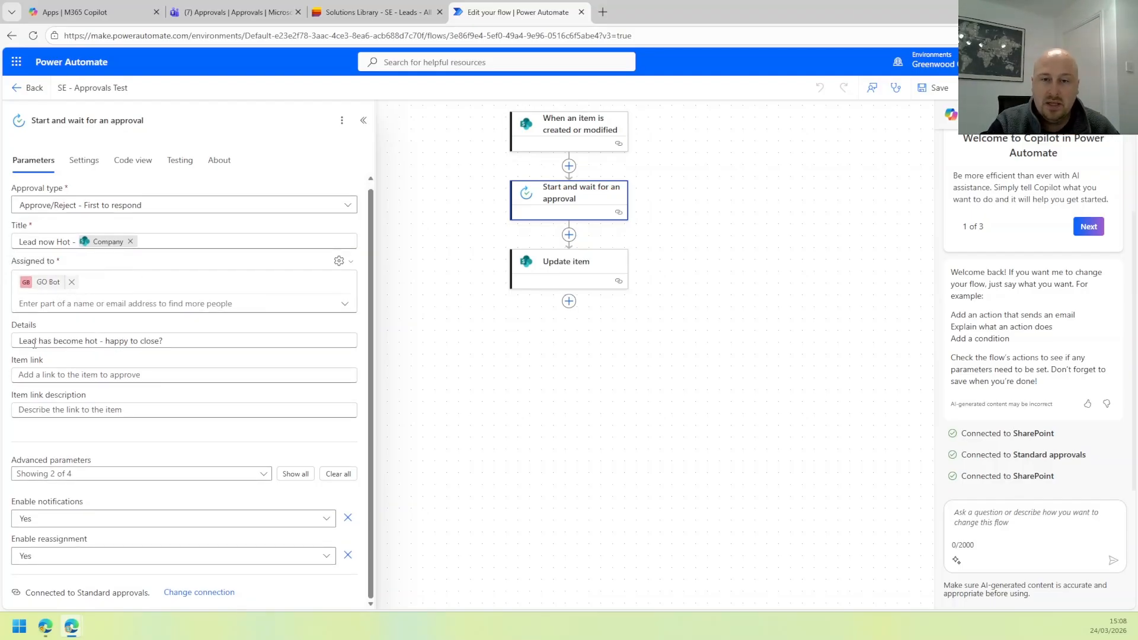
pyautogui.moveTo(20, 342); pyautogui.dragTo(171, 355)
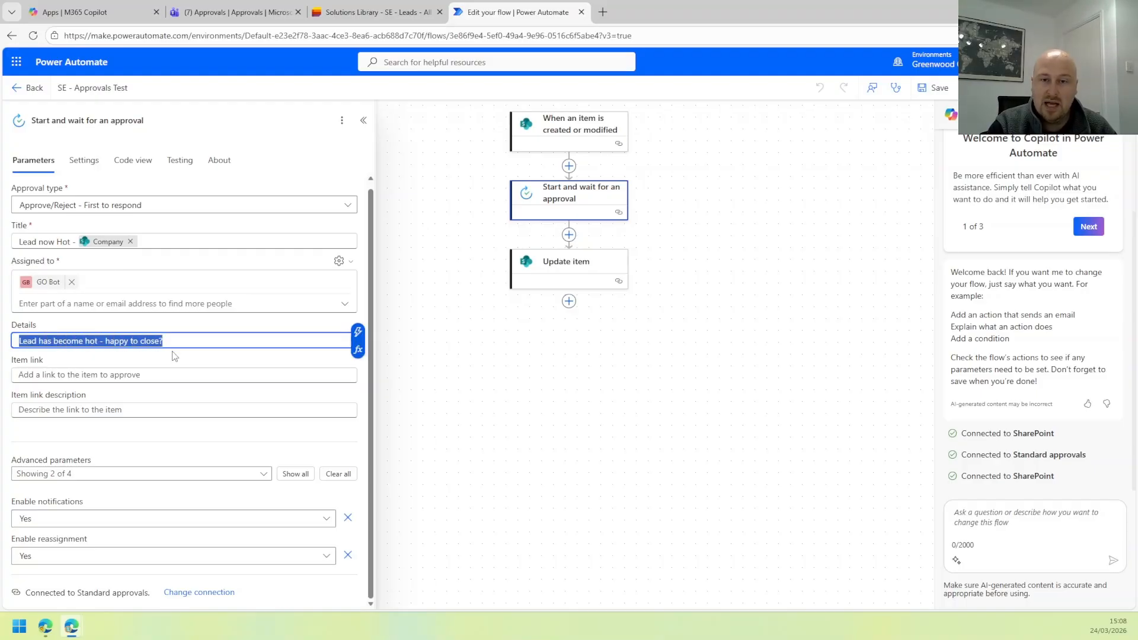
pyautogui.click(193, 361)
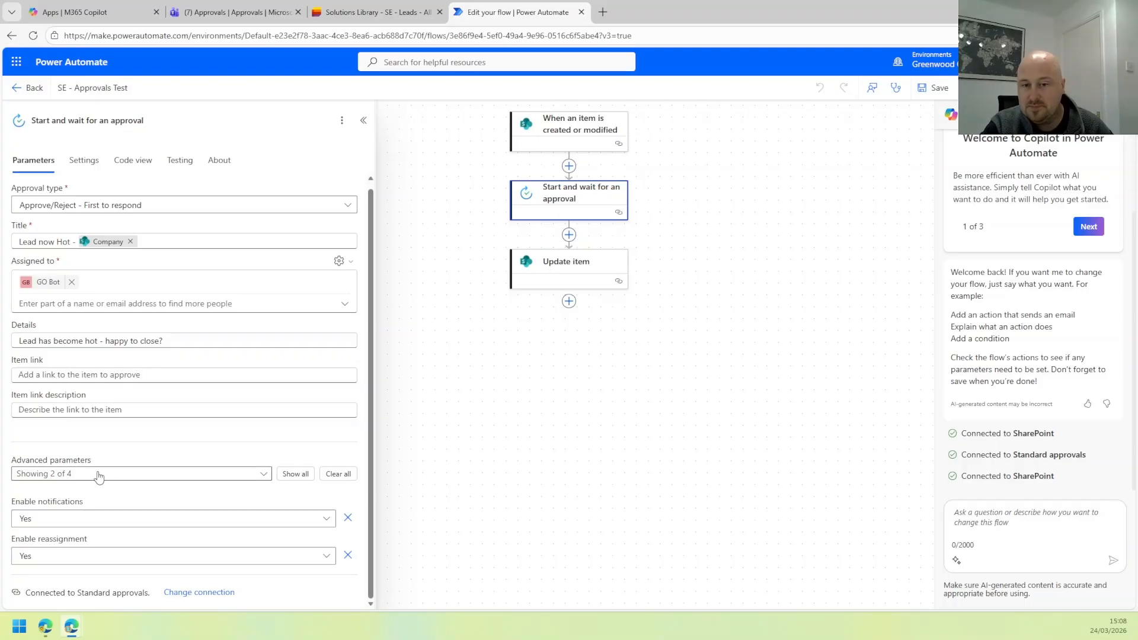
pyautogui.click(114, 525)
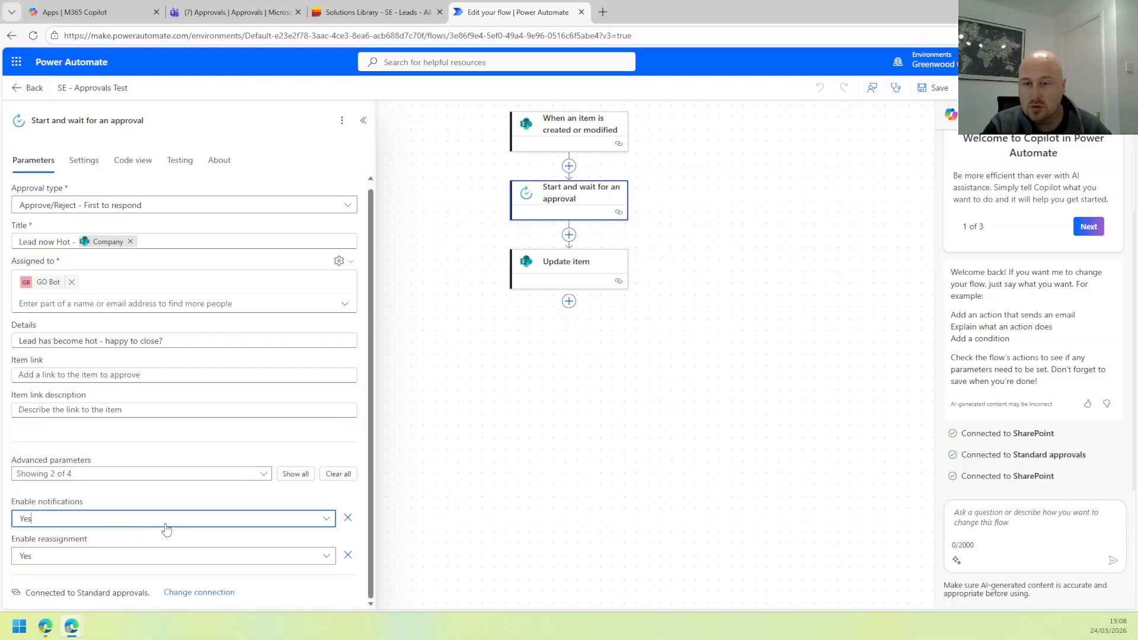
# - Review the "Update item" action's parameters and the available options for its "Approved to close?" value
pyautogui.click(553, 270)
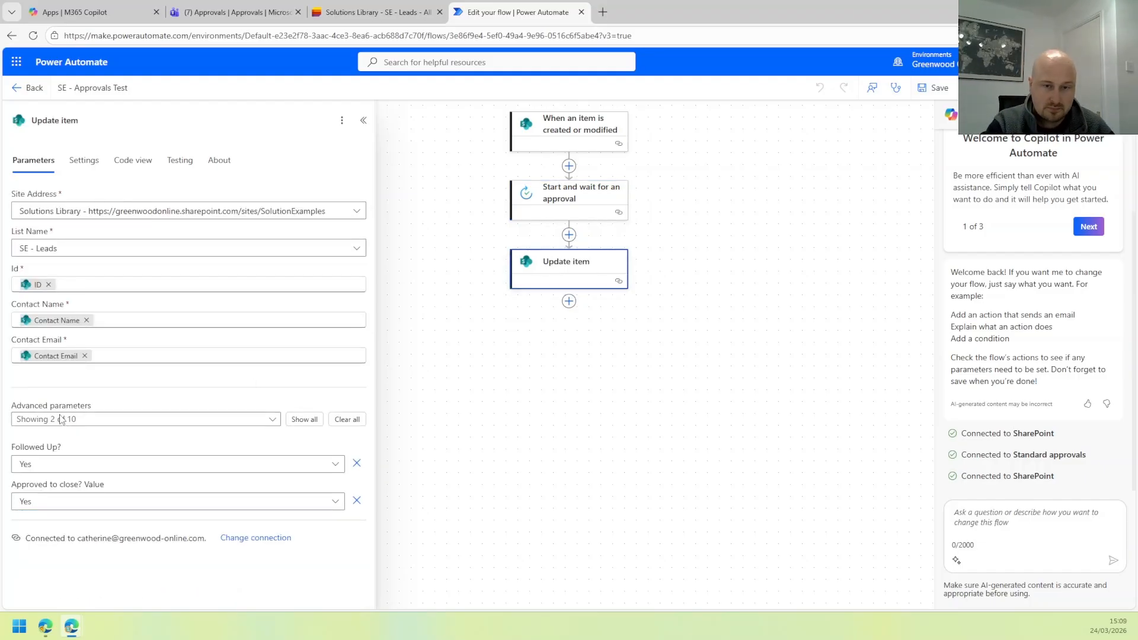
pyautogui.click(97, 504)
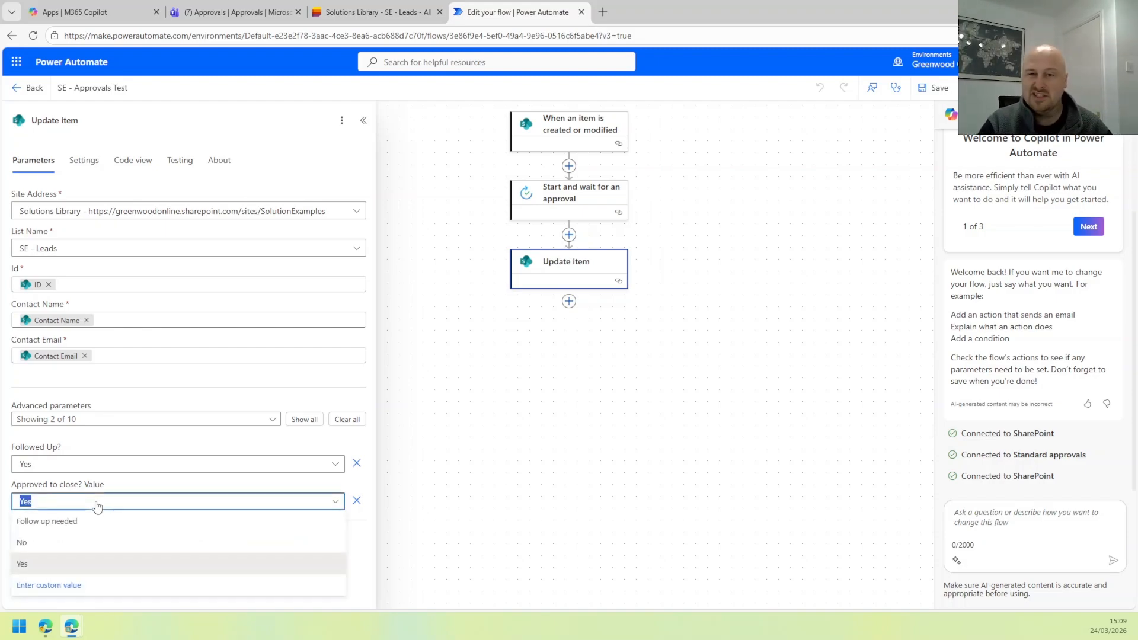
pyautogui.click(104, 375)
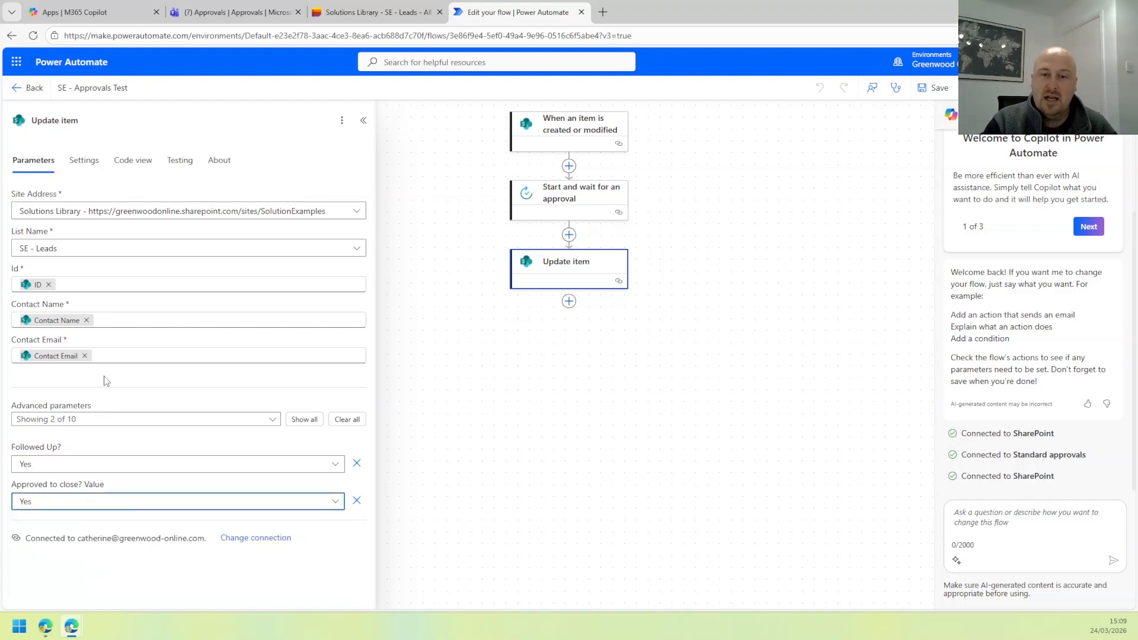
pyautogui.click(55, 501)
pyautogui.click(255, 501)
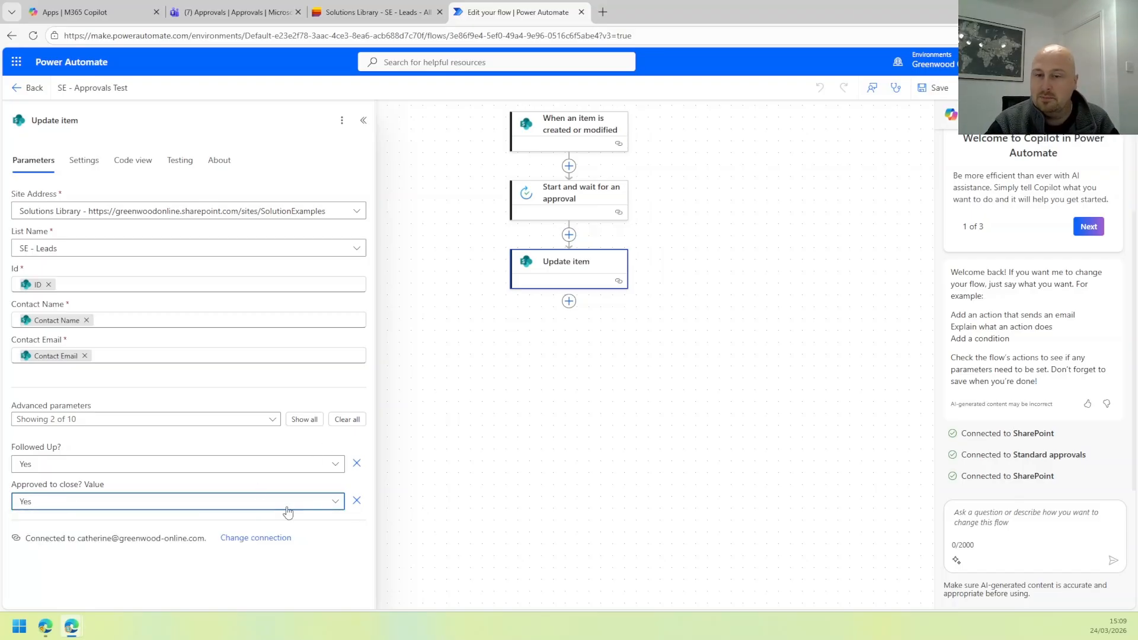
# - Leave the flow editor and set the Ask Jeeves lead's Temp to Hot in the SE - Leads list
pyautogui.click(25, 89)
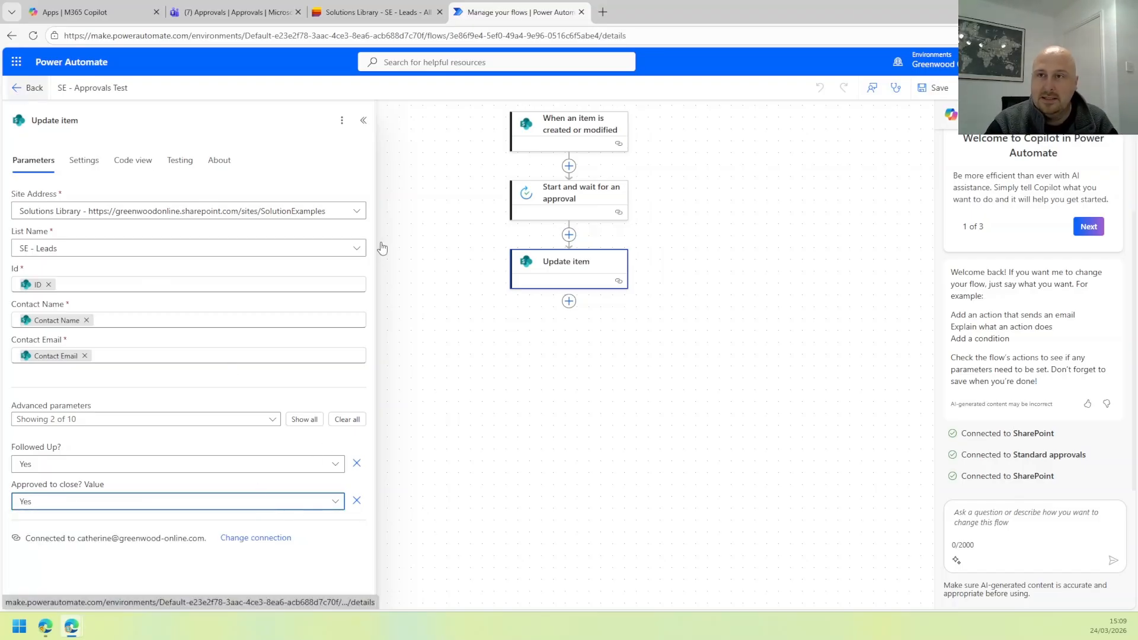
pyautogui.click(382, 4)
pyautogui.click(440, 290)
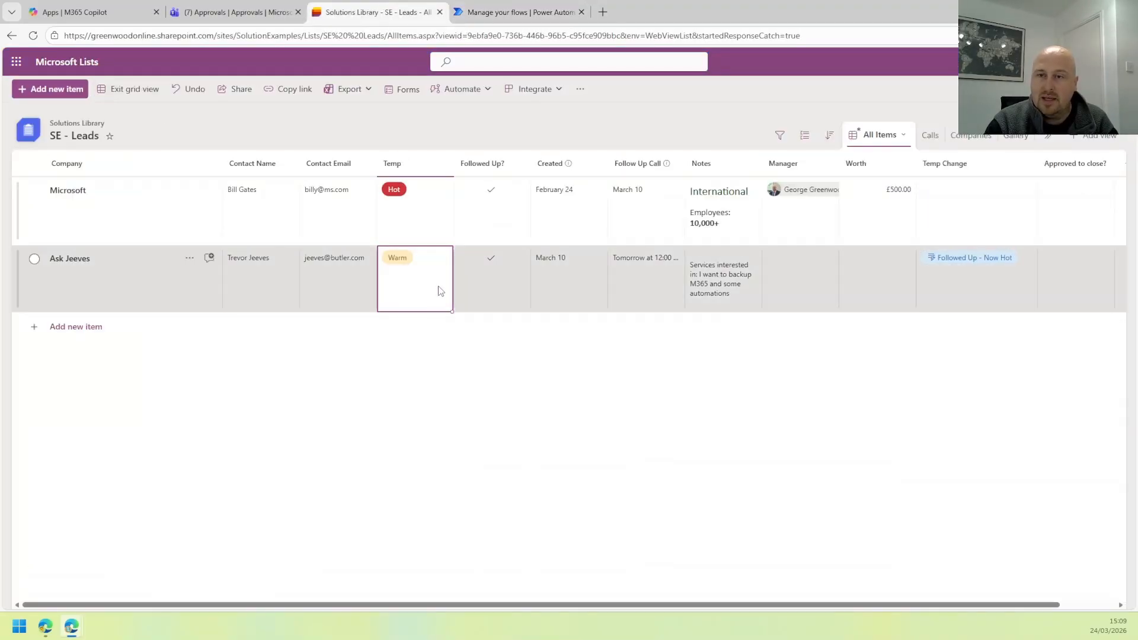
pyautogui.click(420, 271)
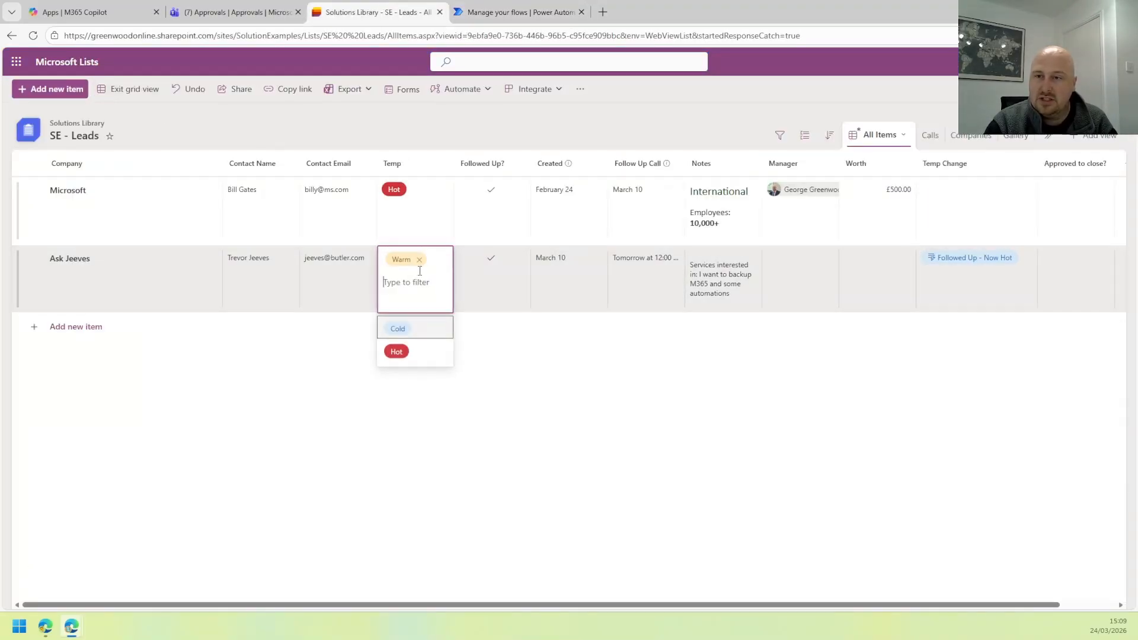
pyautogui.click(401, 353)
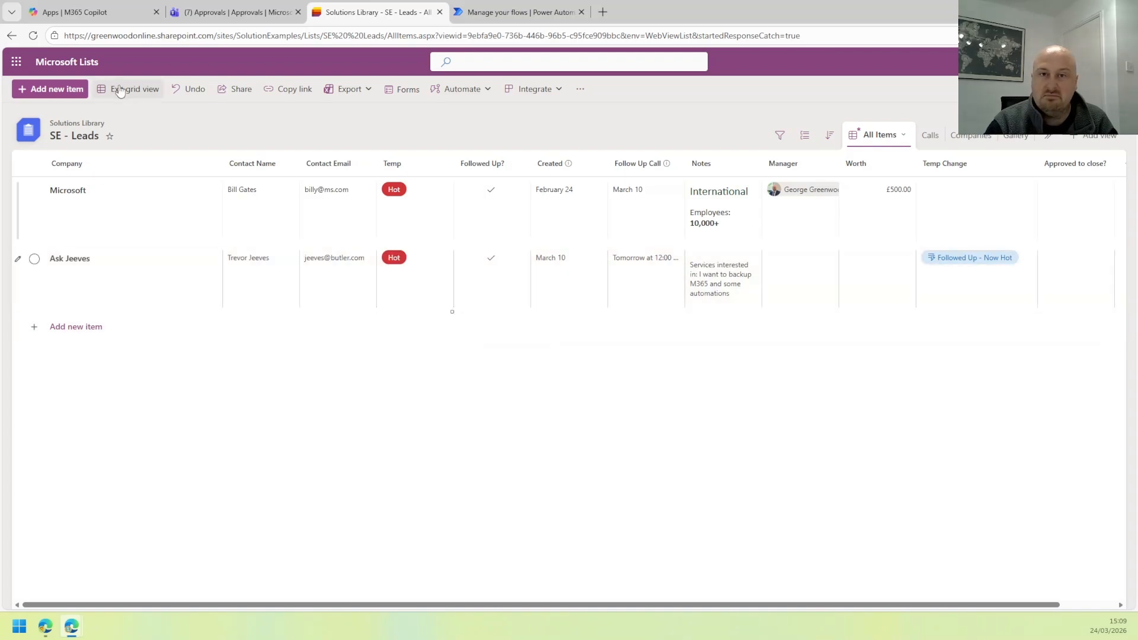
pyautogui.click(119, 90)
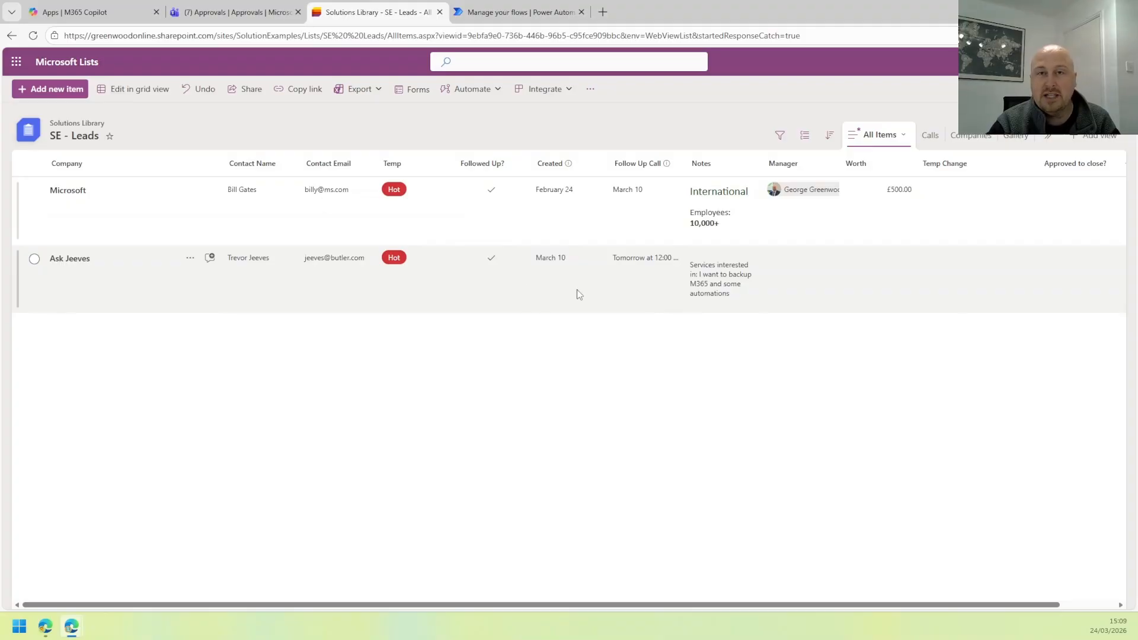
# - Refresh the SE - Approvals Test flow's 28-day run history repeatedly to check for a new run
pyautogui.click(510, 12)
pyautogui.click(740, 384)
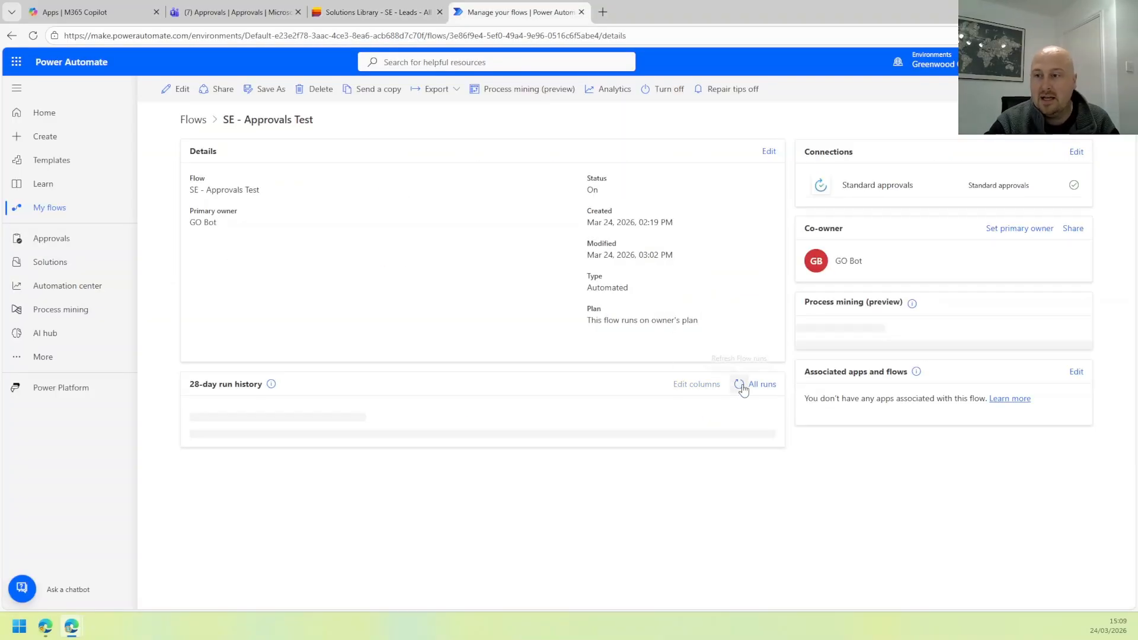
pyautogui.click(740, 385)
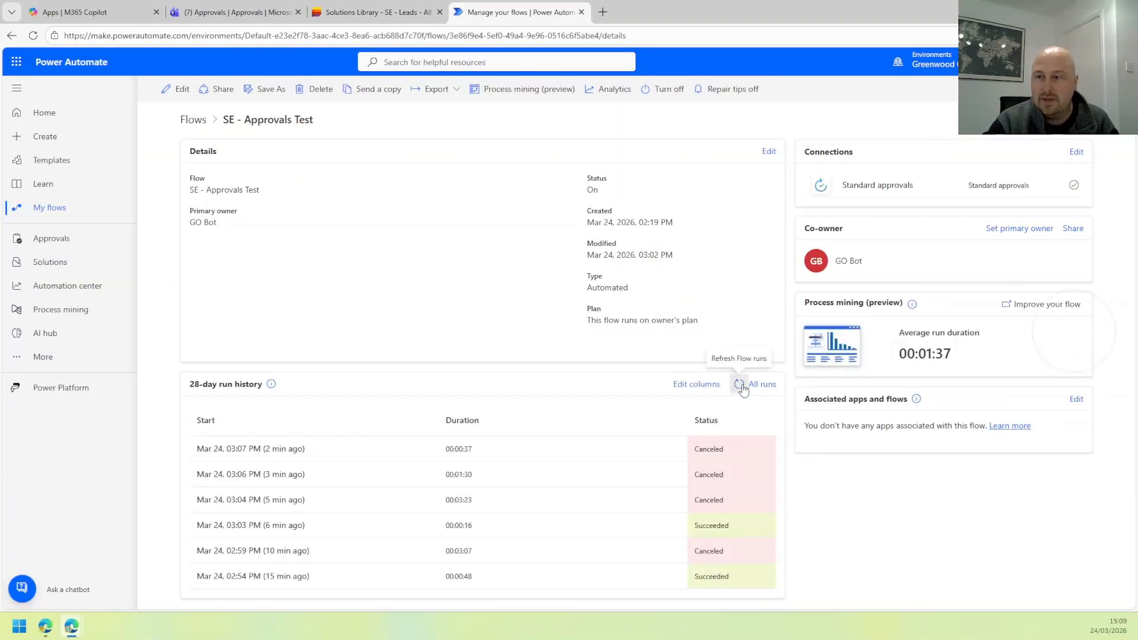
pyautogui.click(741, 386)
pyautogui.click(741, 385)
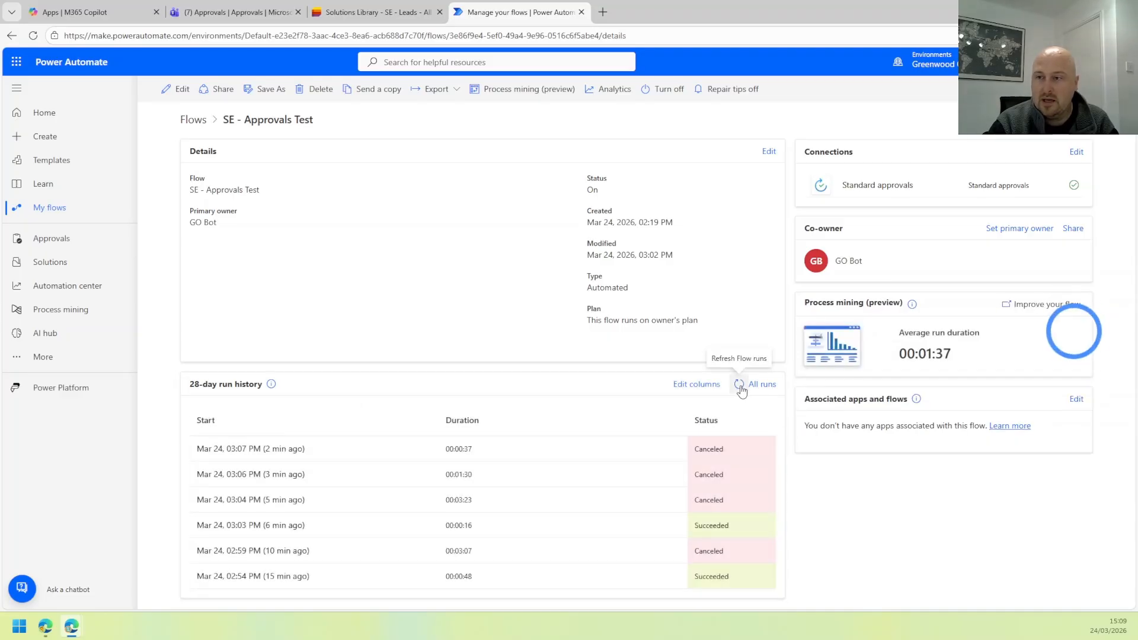
pyautogui.click(740, 386)
pyautogui.click(740, 385)
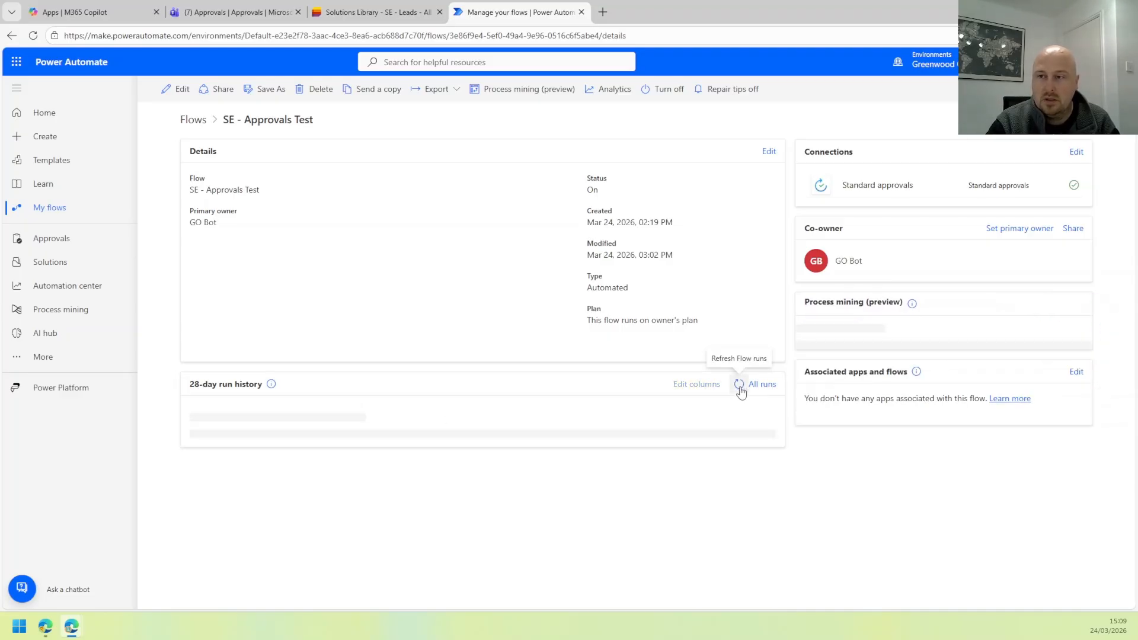
pyautogui.click(740, 386)
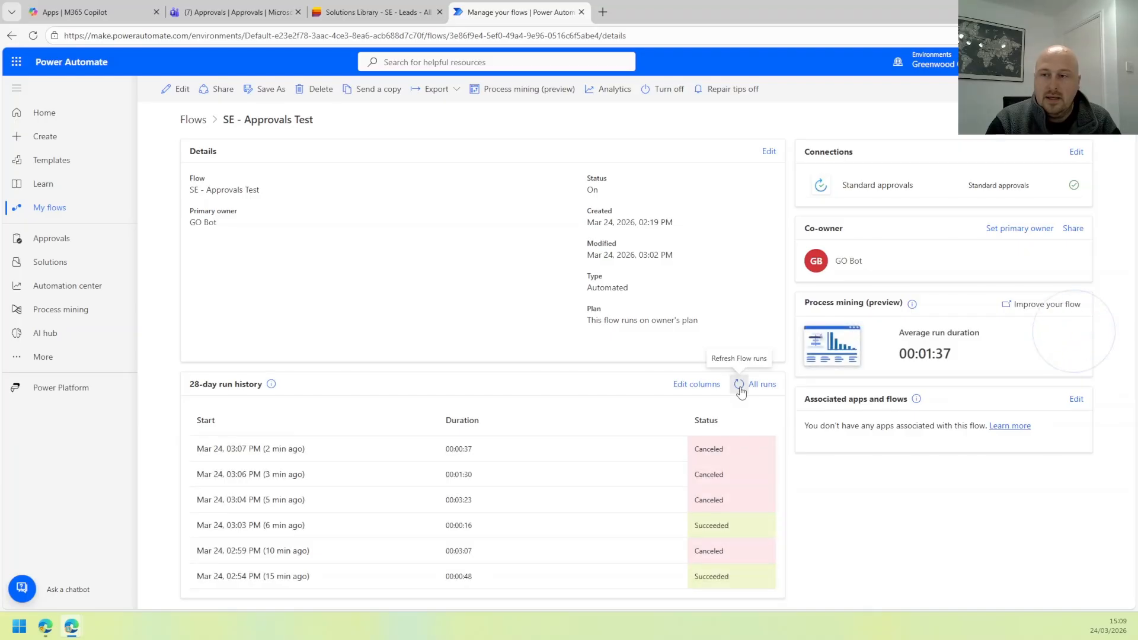
pyautogui.click(740, 385)
pyautogui.click(740, 386)
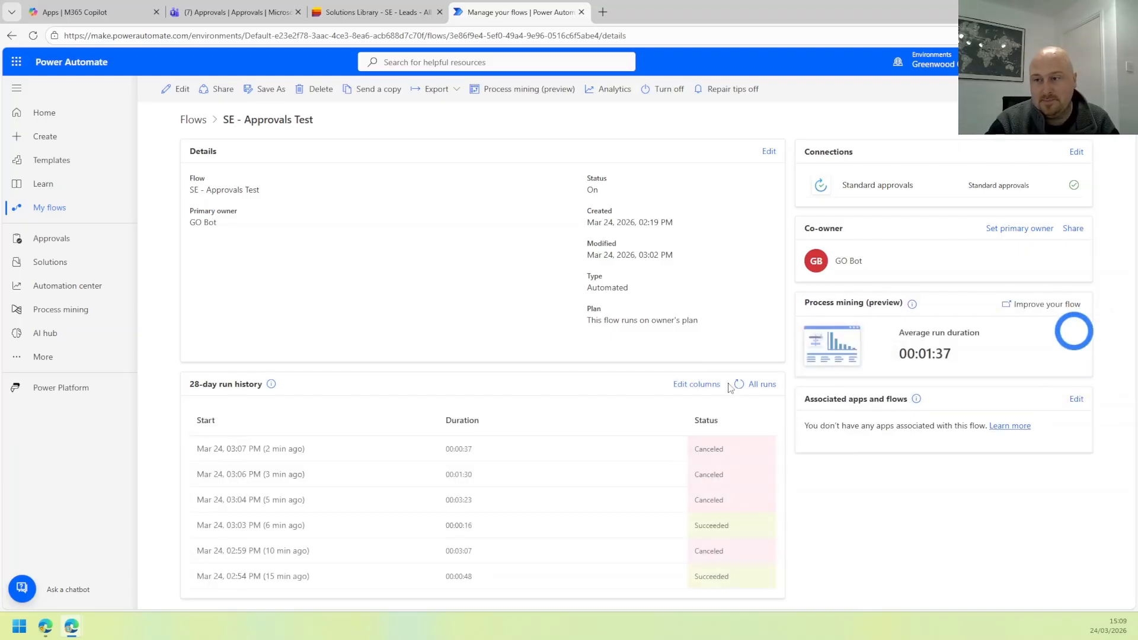
pyautogui.click(739, 385)
pyautogui.click(740, 386)
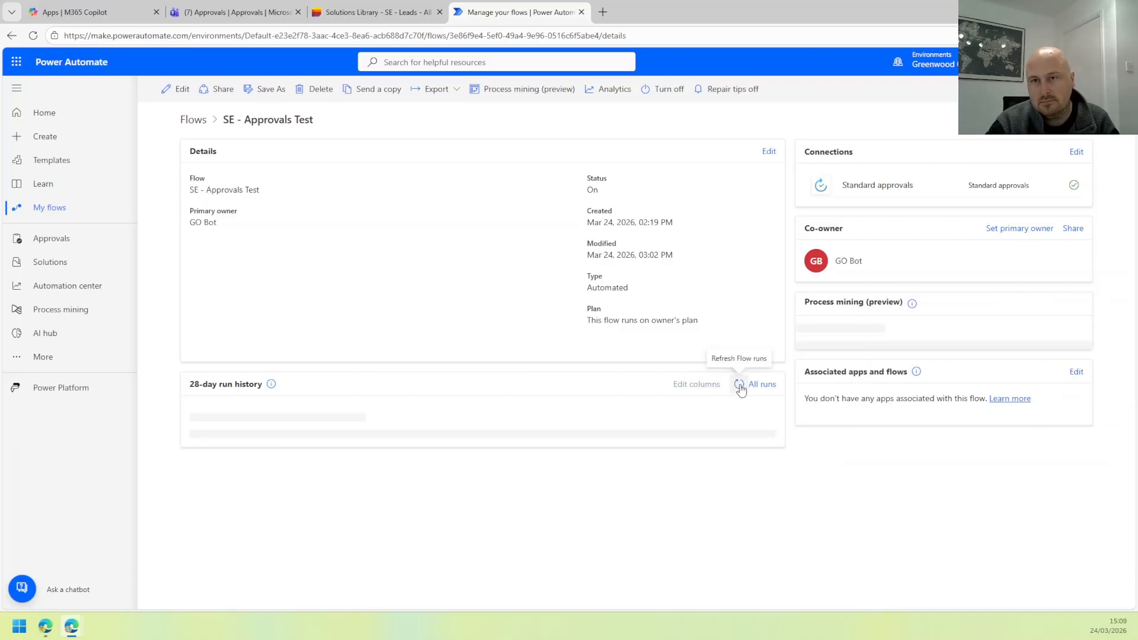
pyautogui.click(740, 386)
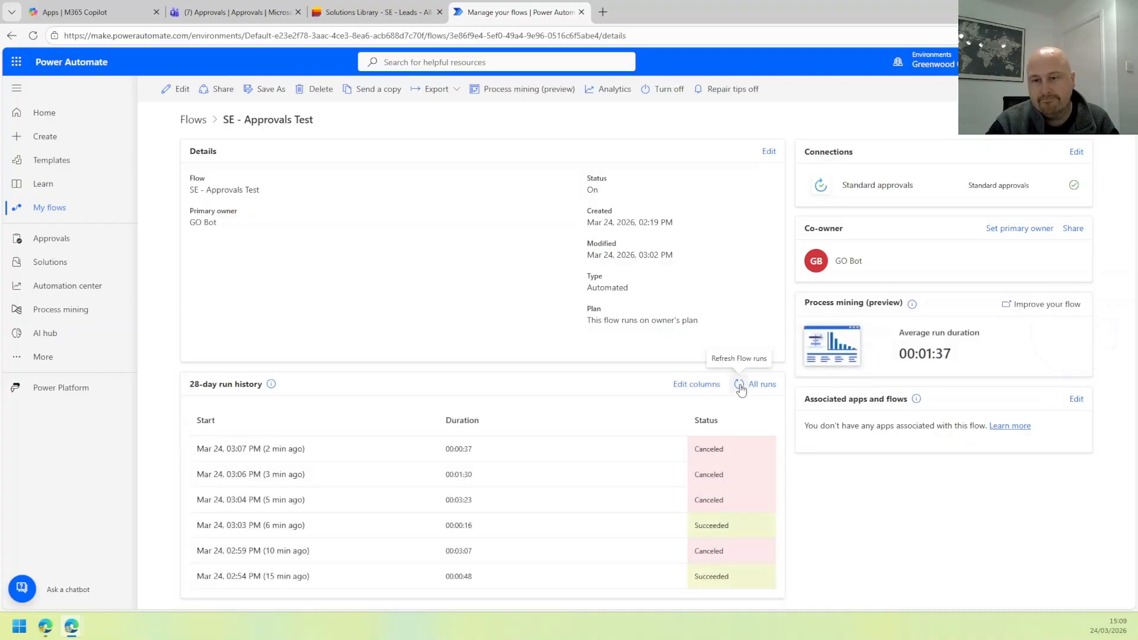
pyautogui.click(740, 386)
pyautogui.click(740, 386)
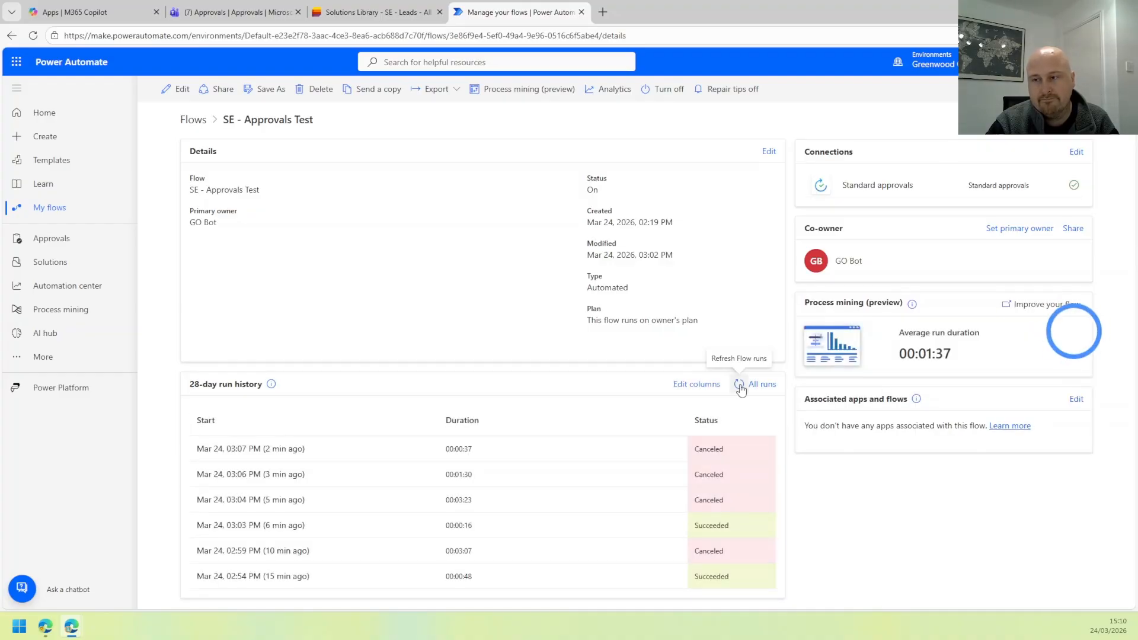
pyautogui.click(741, 386)
# - Assign a person from the directory as Manager of the Ask Jeeves lead in the SE - Leads list
pyautogui.click(366, 8)
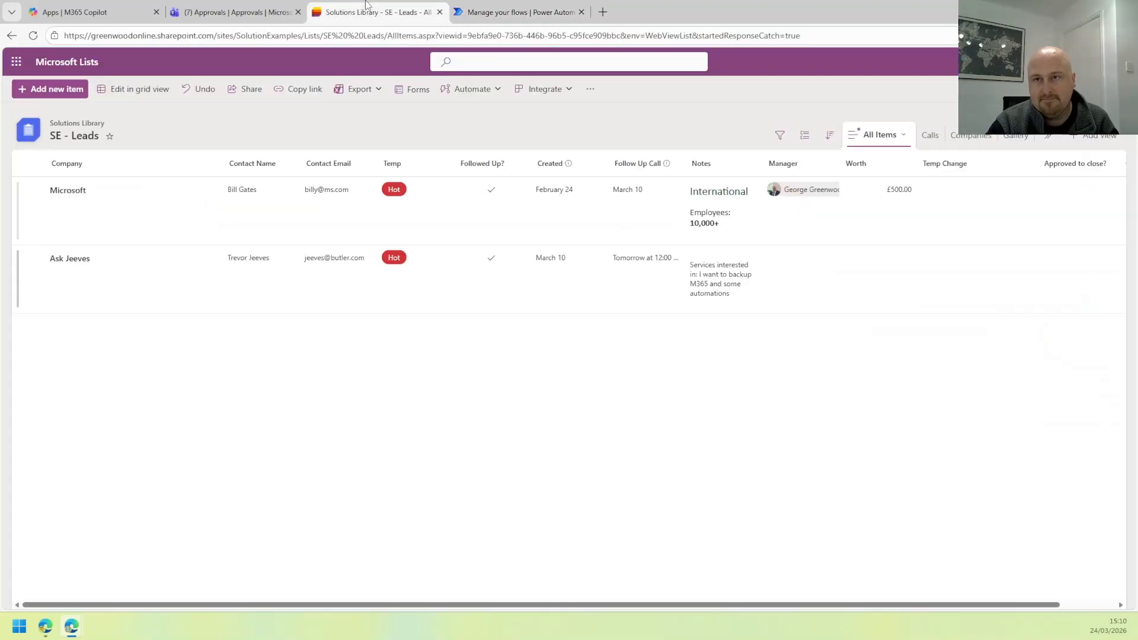
pyautogui.click(133, 89)
pyautogui.click(776, 265)
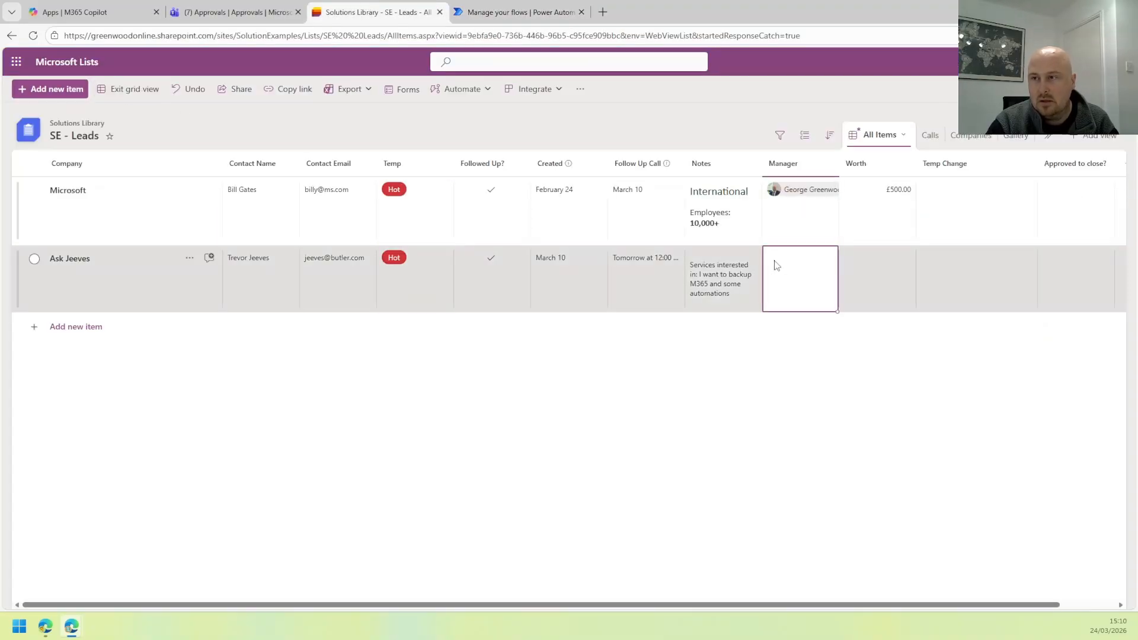
pyautogui.click(777, 263)
pyautogui.write('ge')
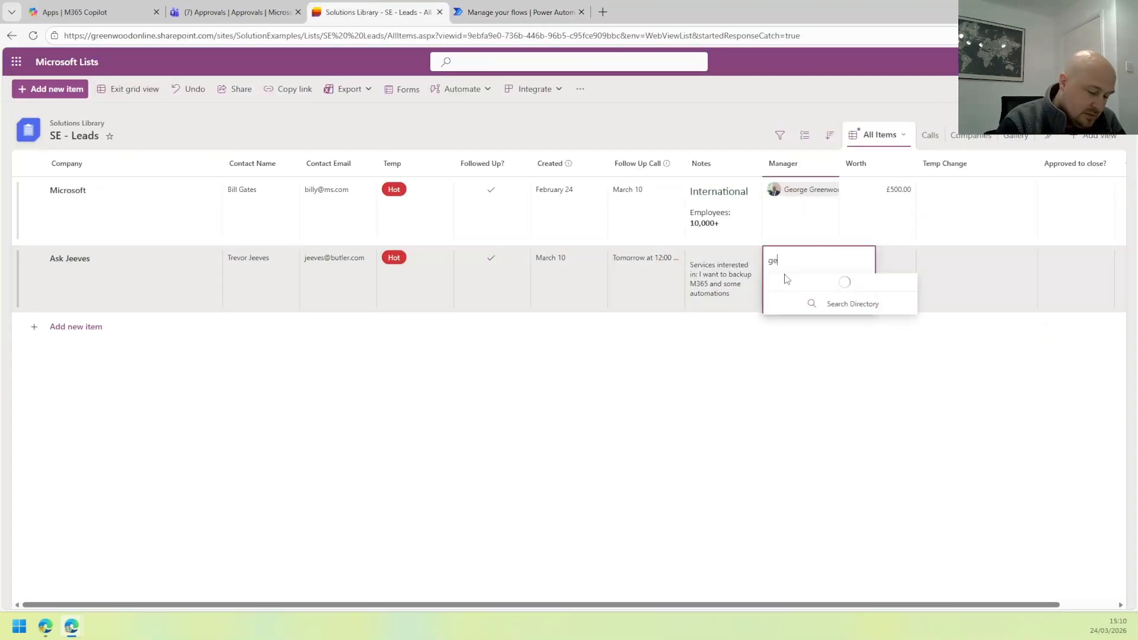
pyautogui.write('or')
pyautogui.click(788, 284)
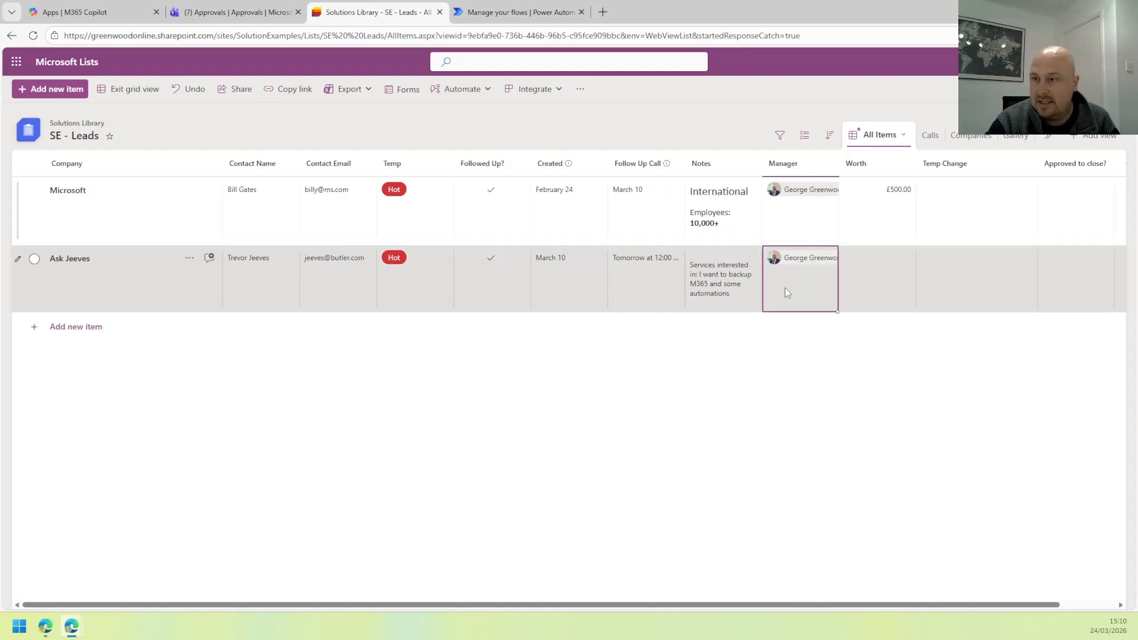
pyautogui.click(145, 93)
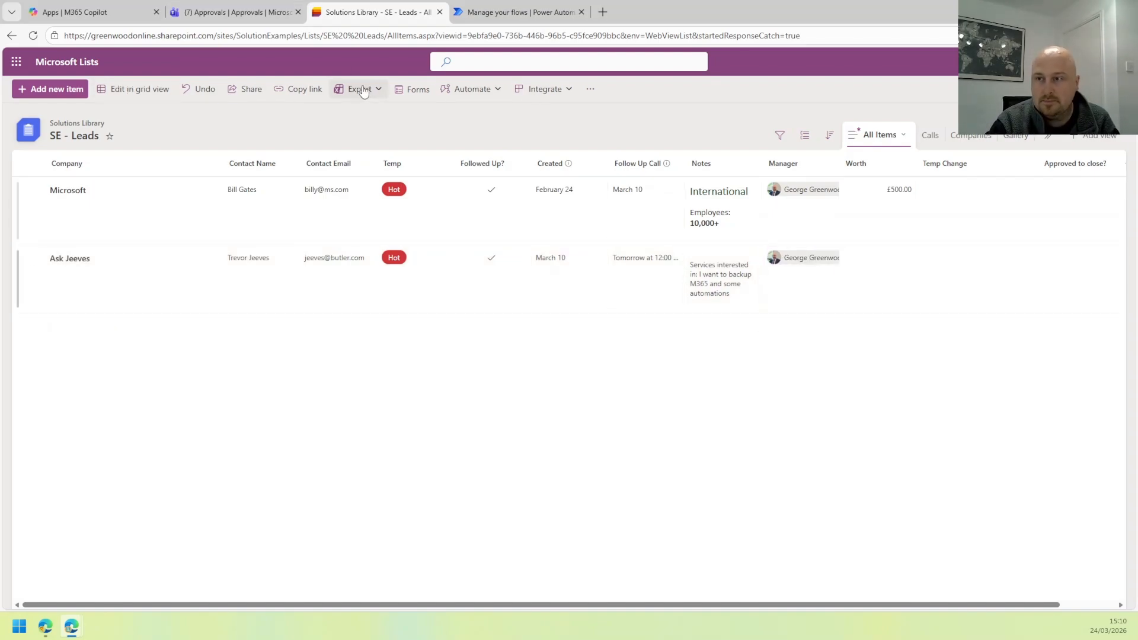
# - Refresh the SE - Approvals Test flow's run history and open its newest run to inspect the action progress
pyautogui.click(481, 14)
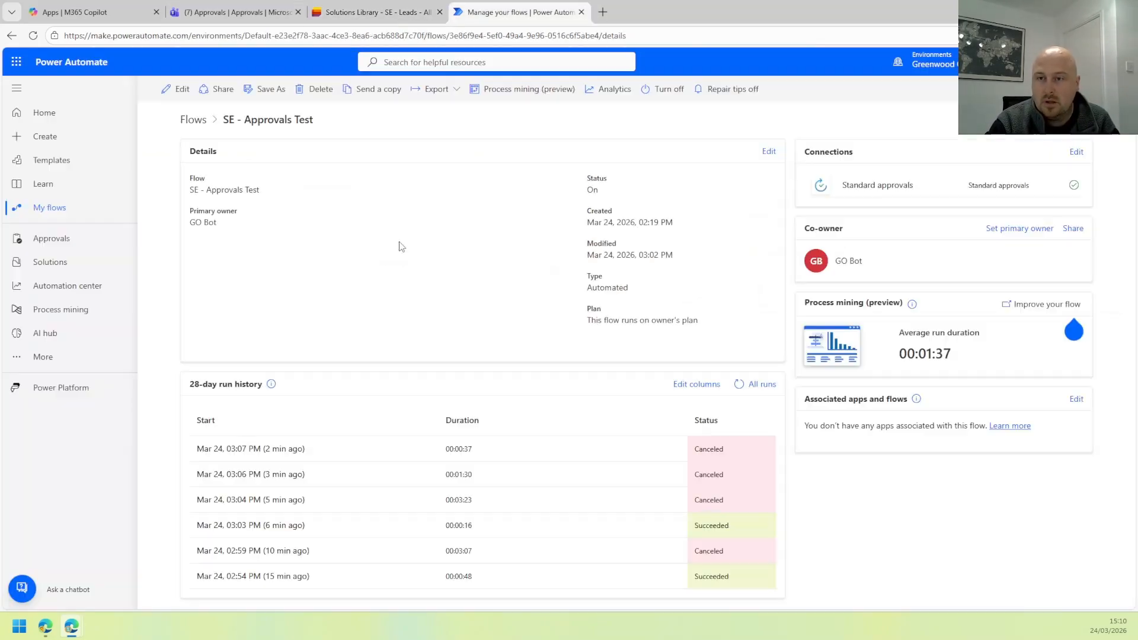
pyautogui.click(738, 385)
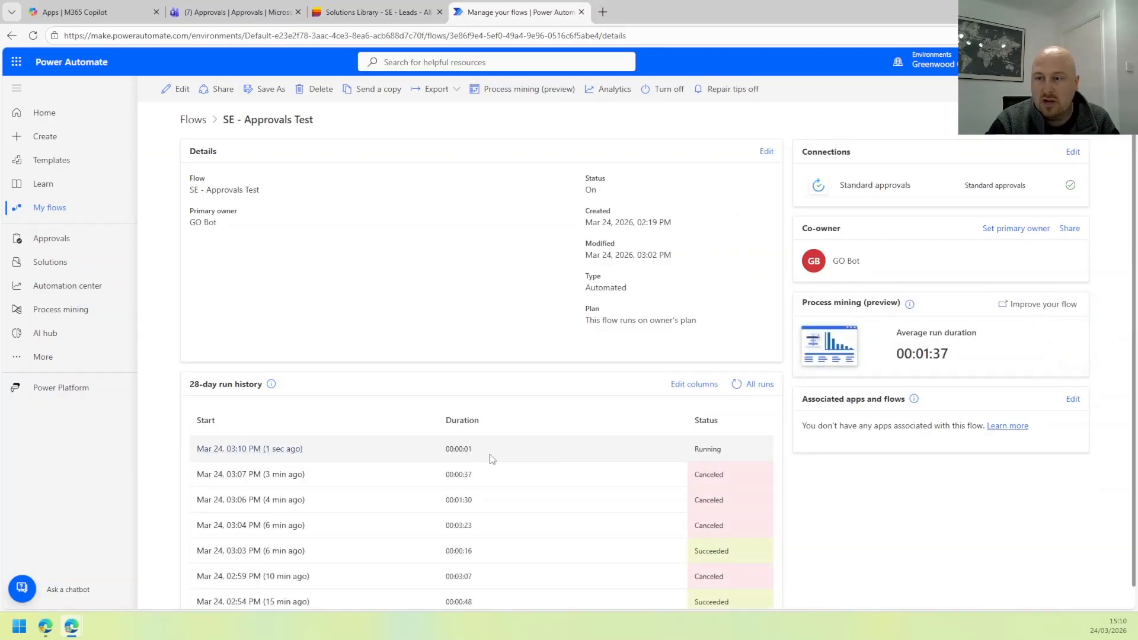
pyautogui.click(266, 450)
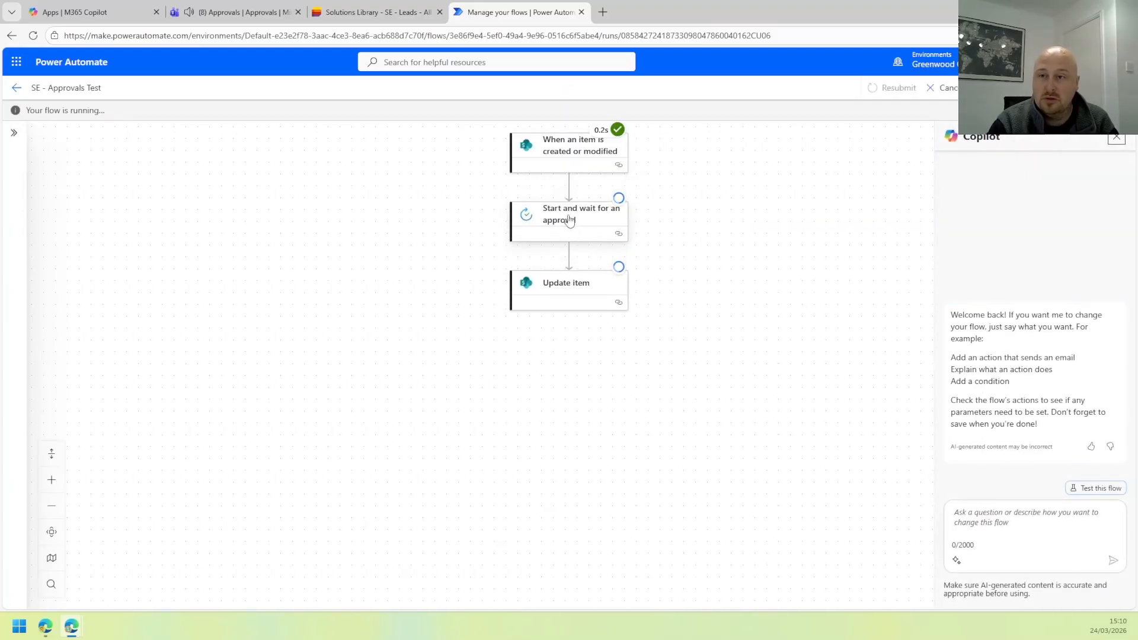
# - Switch to Teams Approvals, reload the received requests and approve the newest "Lead now Hot - Ask Jeeves" request with the comment "go go go!"
pyautogui.click(198, 20)
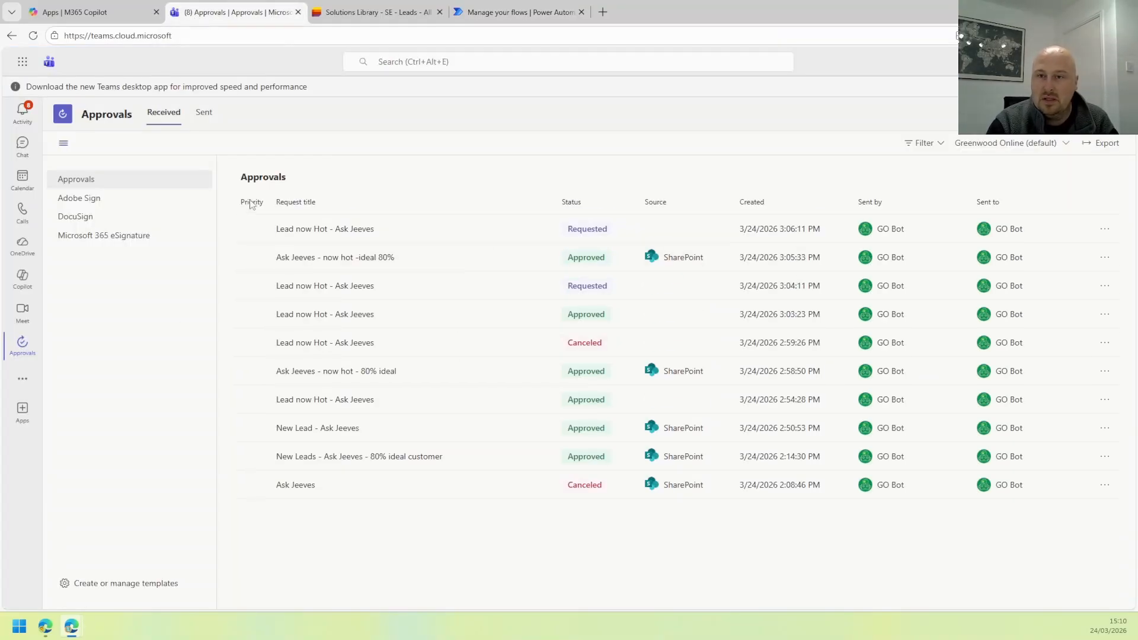
pyautogui.click(22, 178)
pyautogui.click(23, 345)
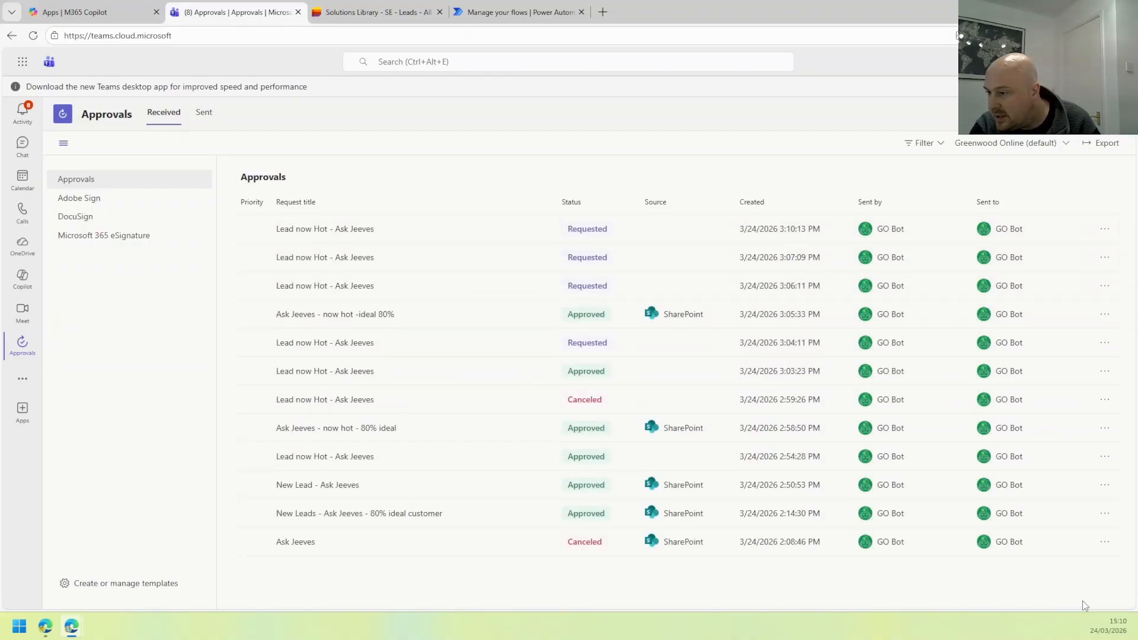
pyautogui.click(340, 231)
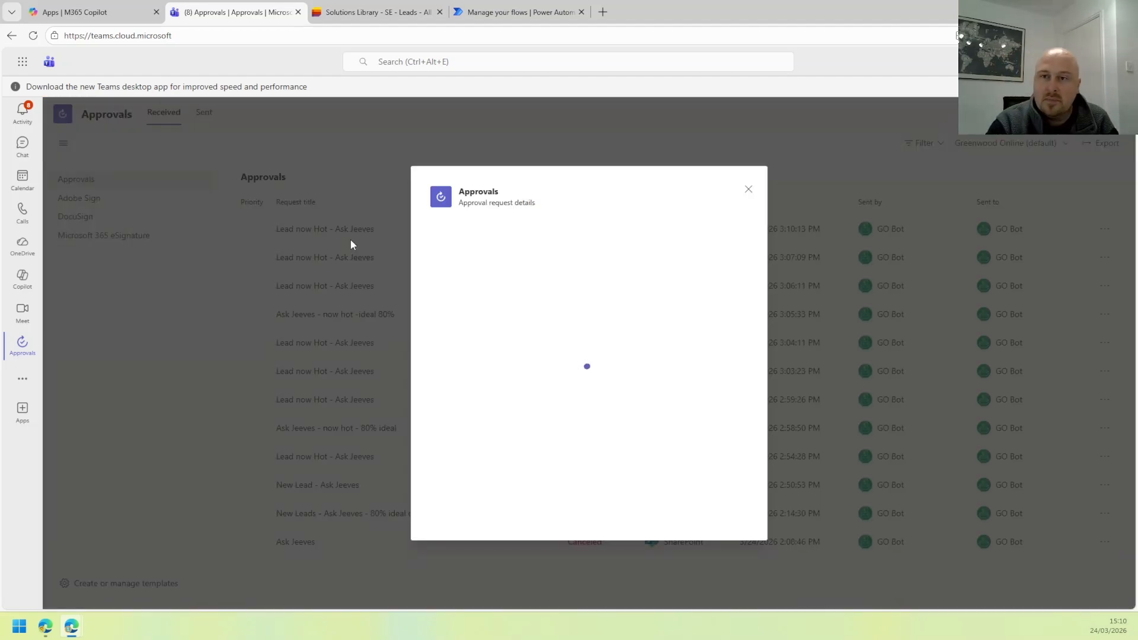
pyautogui.click(495, 455)
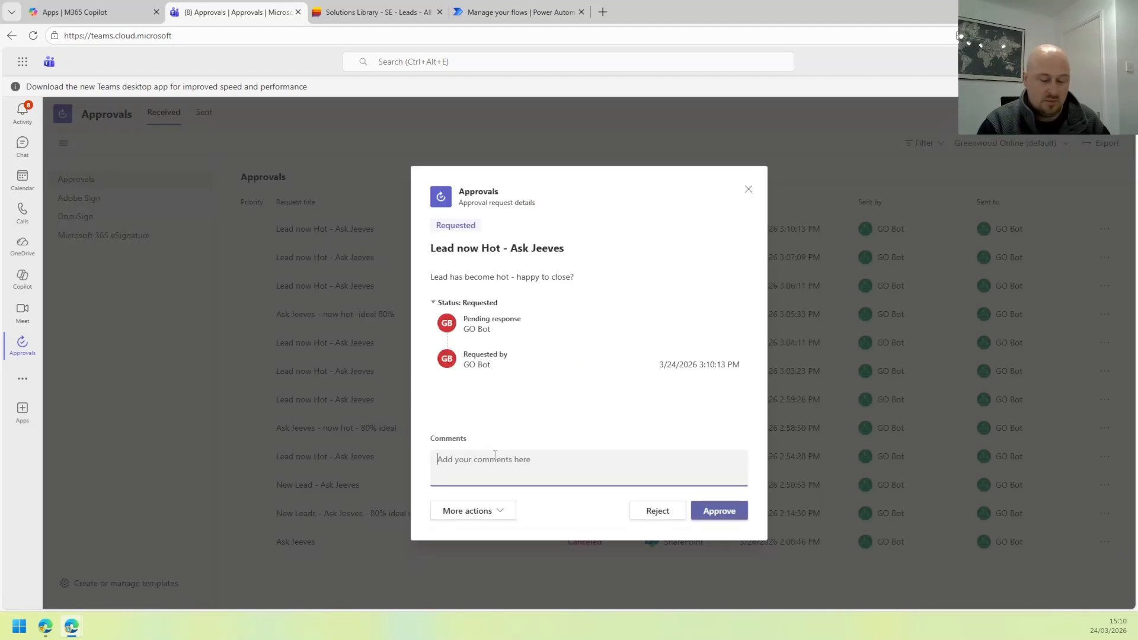
pyautogui.write('go go go!')
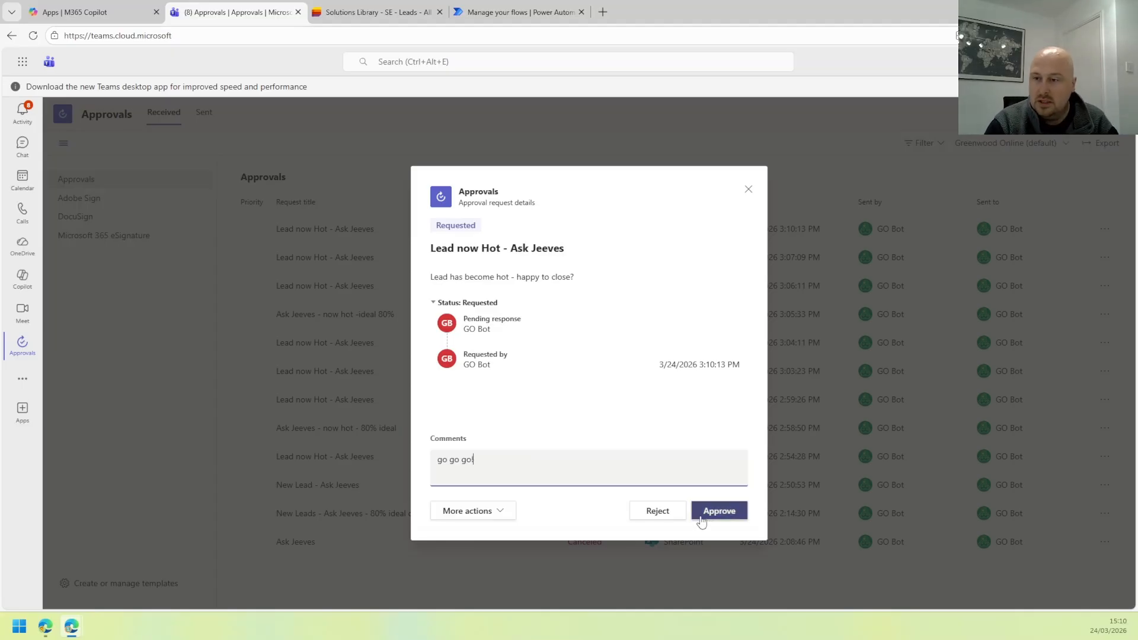
pyautogui.click(718, 511)
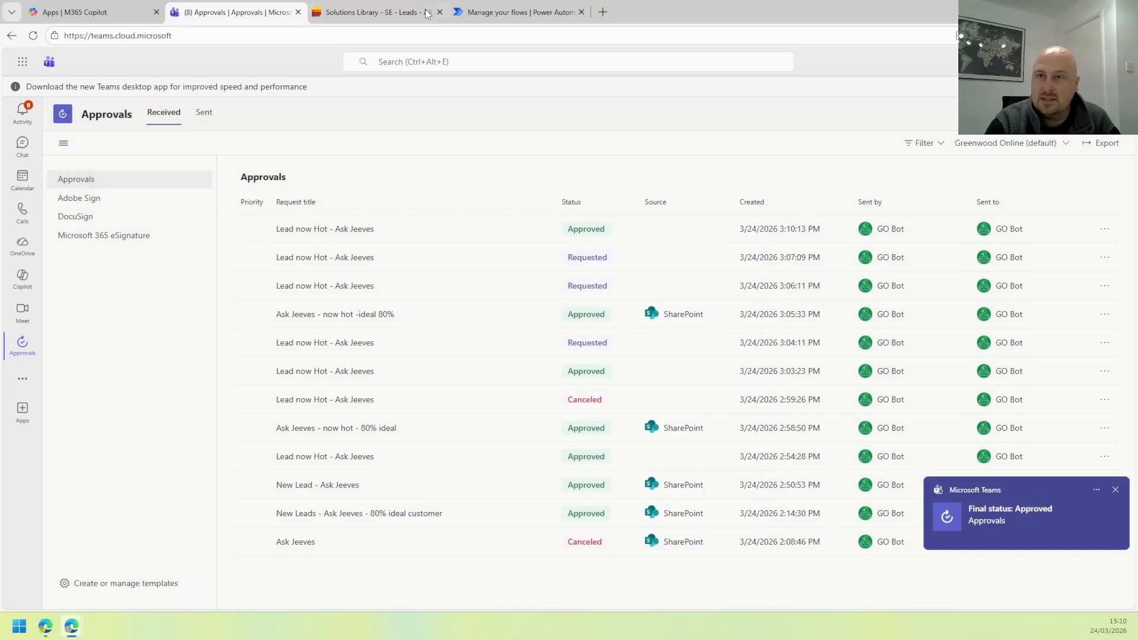
# - Reload the SE - Leads list and check the Ask Jeeves lead's "Approved to close?" value along with the flow run's status
pyautogui.click(427, 13)
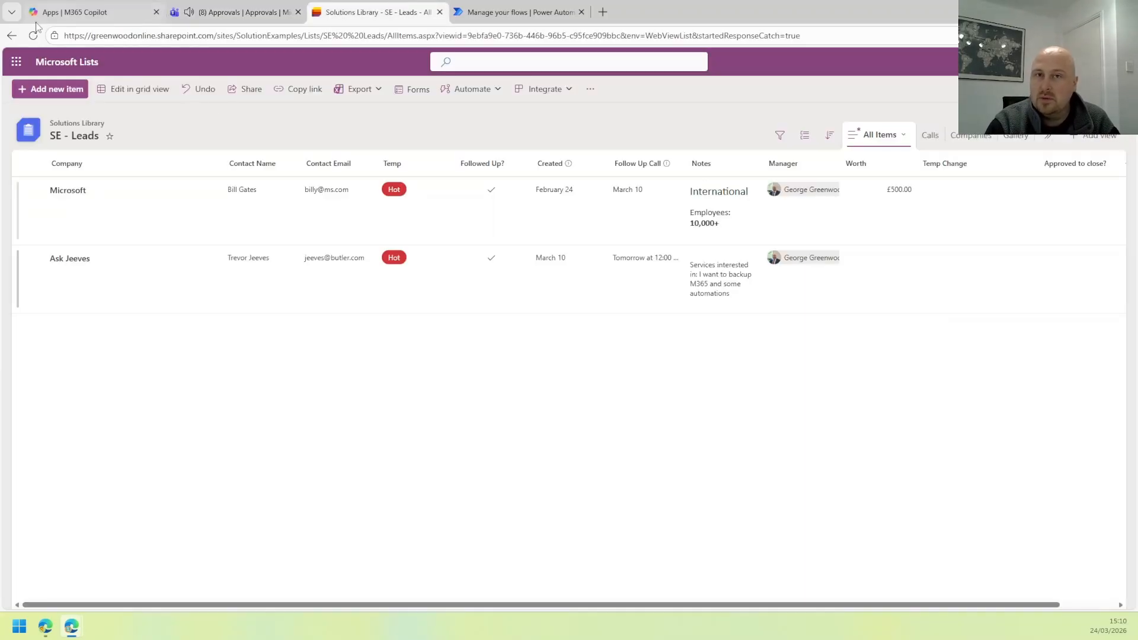
pyautogui.click(36, 37)
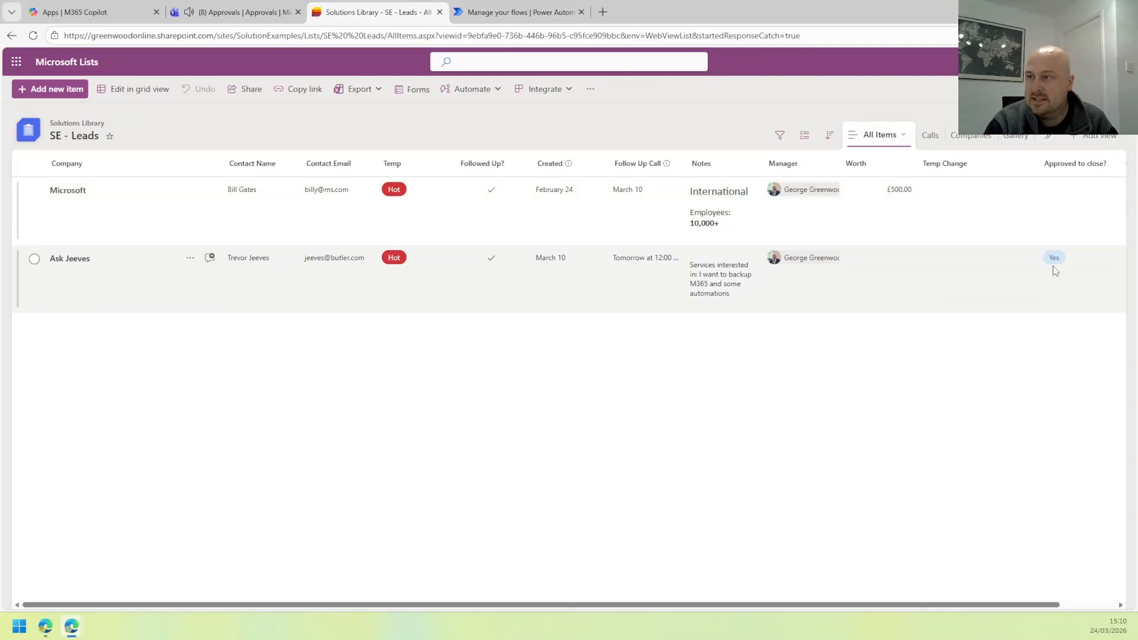
pyautogui.click(516, 12)
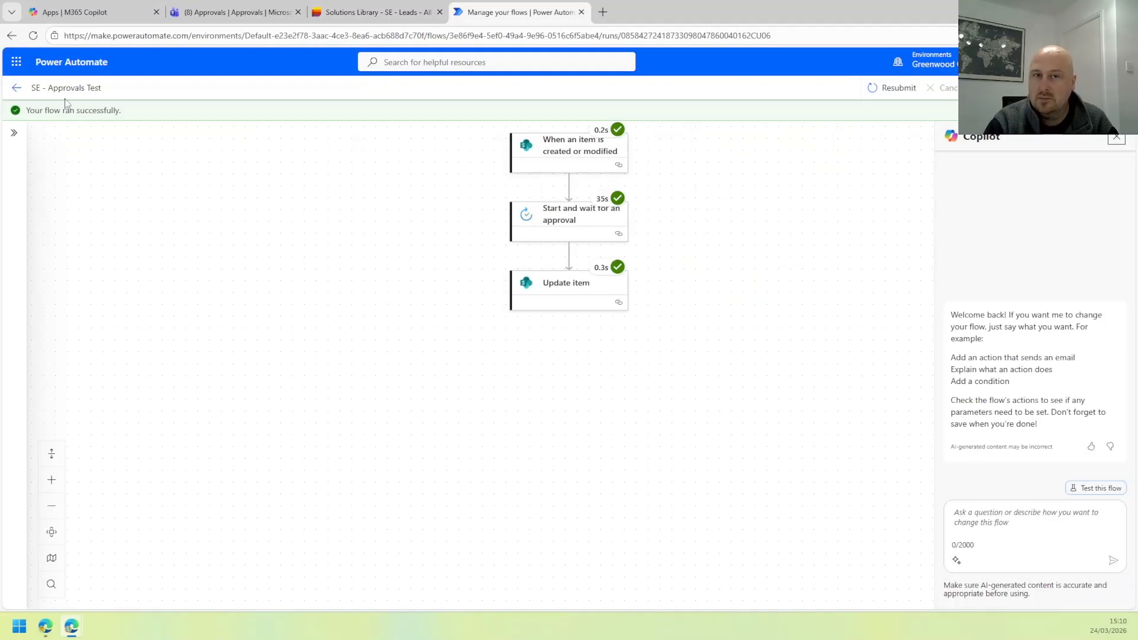
pyautogui.click(373, 7)
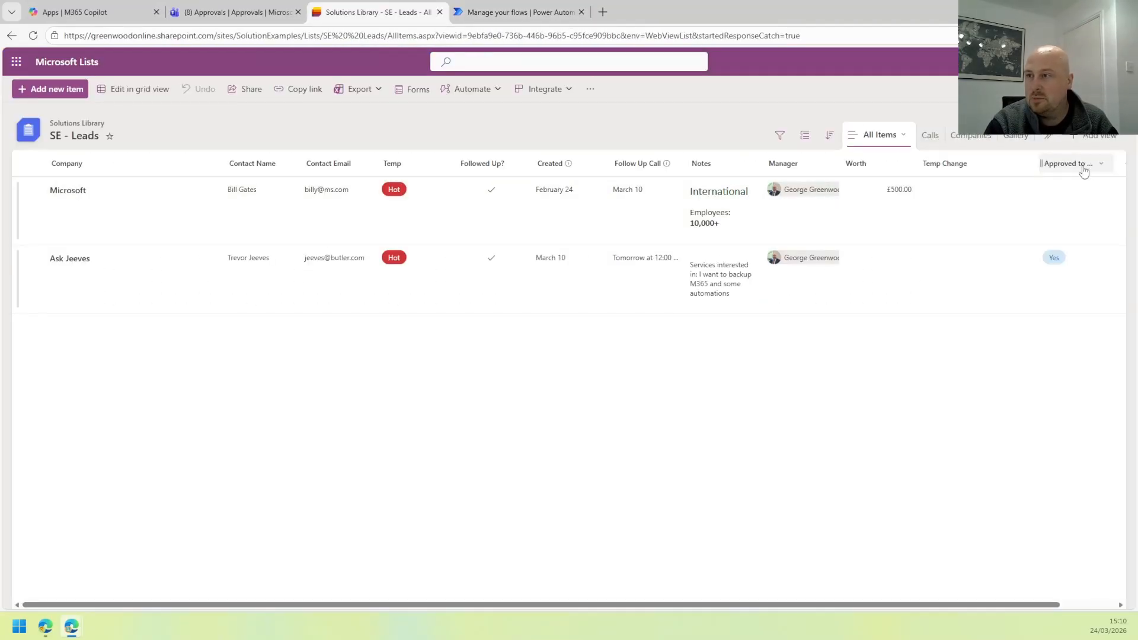